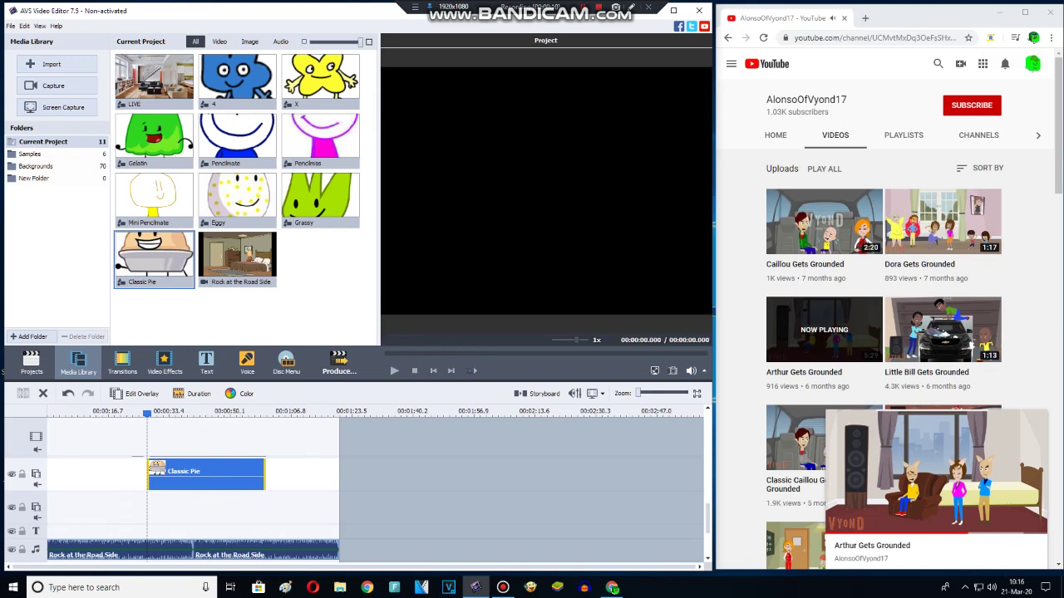
Step: Shrink the Classic Pie overlay, place it beside X in the frame, and align its clip's start with the X clip
{"action": "double_click", "coordinate": [206, 473]}
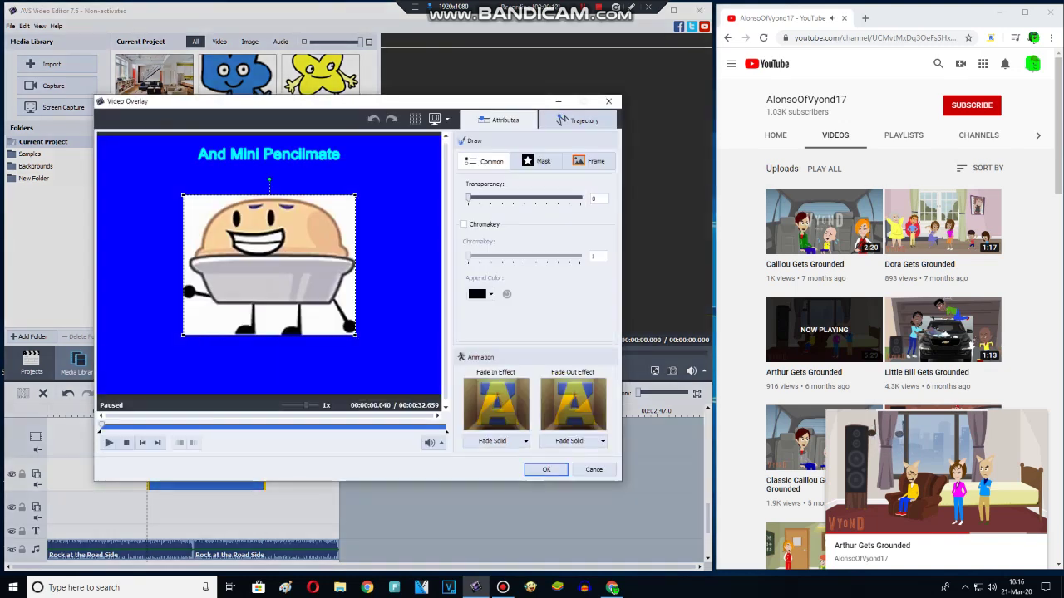
{"action": "left_click_drag", "start_coordinate": [356, 335], "coordinate": [303, 293]}
{"action": "left_click", "coordinate": [231, 425]}
{"action": "mouse_move", "coordinate": [271, 261]}
{"action": "left_mouse_down"}
{"action": "mouse_move", "coordinate": [274, 272]}
{"action": "mouse_move", "coordinate": [273, 261]}
{"action": "mouse_move", "coordinate": [271, 270]}
{"action": "mouse_move", "coordinate": [239, 246]}
{"action": "mouse_move", "coordinate": [247, 277]}
{"action": "left_mouse_up"}
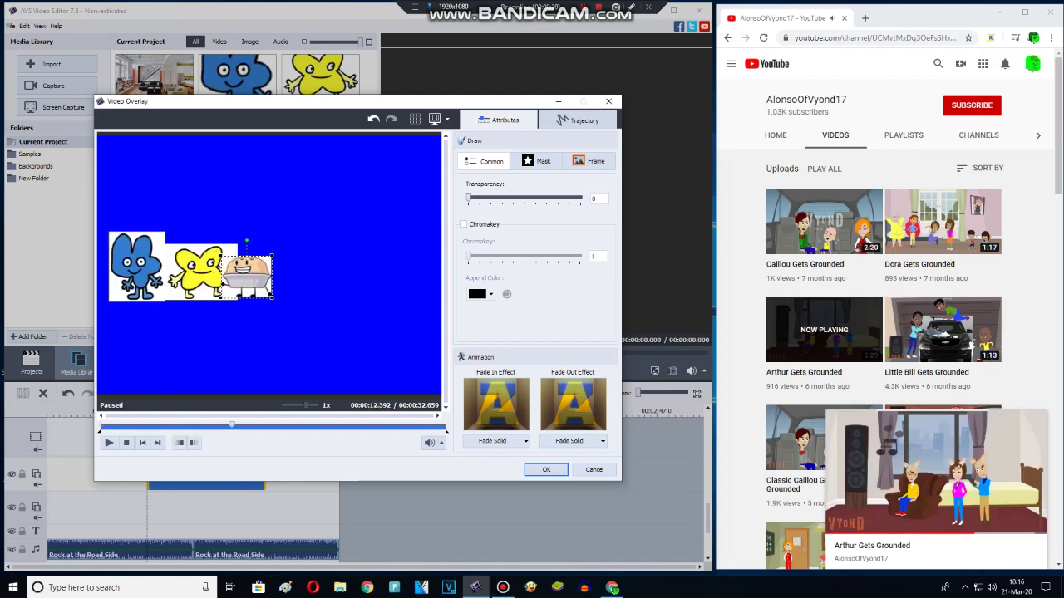
{"action": "left_click", "coordinate": [546, 469]}
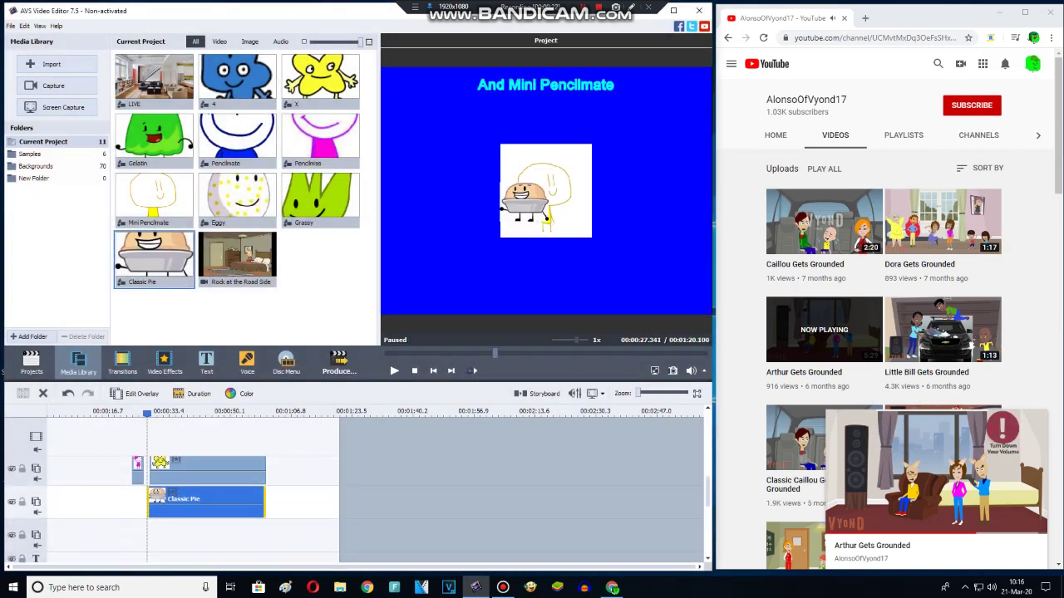
{"action": "left_click_drag", "start_coordinate": [155, 512], "coordinate": [159, 511]}
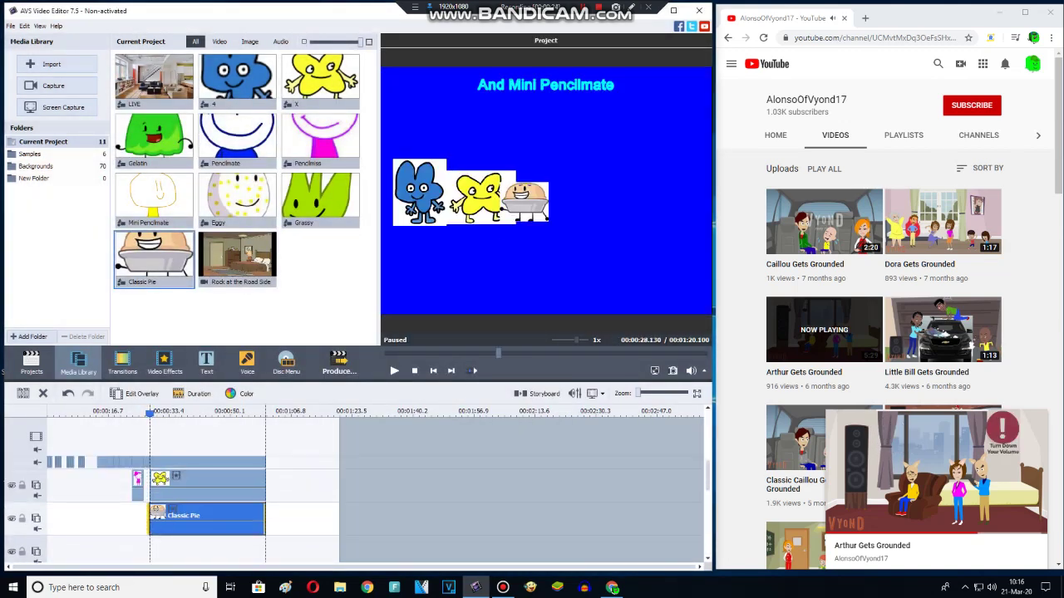
Step: Shrink the X overlay slightly and move it left so it partly covers 4
{"action": "left_click", "coordinate": [208, 486]}
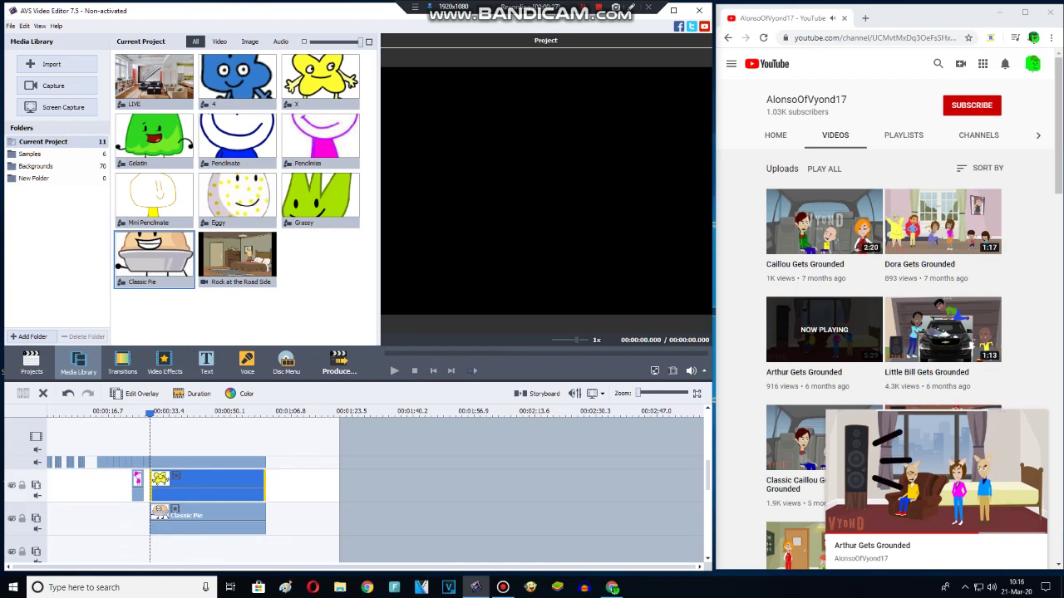
{"action": "double_click", "coordinate": [207, 486]}
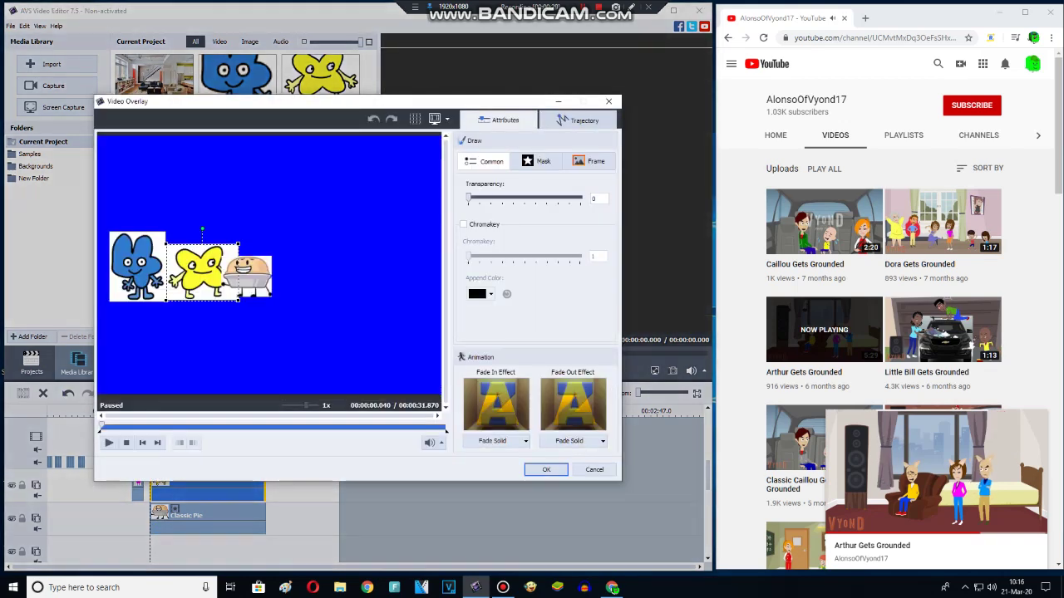
{"action": "left_click_drag", "start_coordinate": [239, 244], "coordinate": [172, 275]}
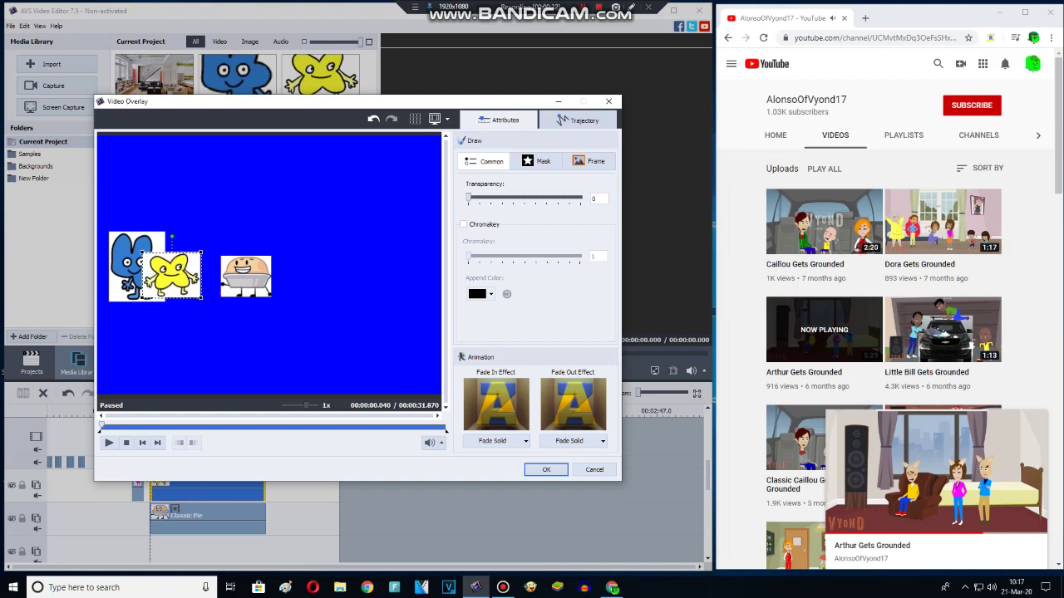
{"action": "left_click", "coordinate": [546, 470]}
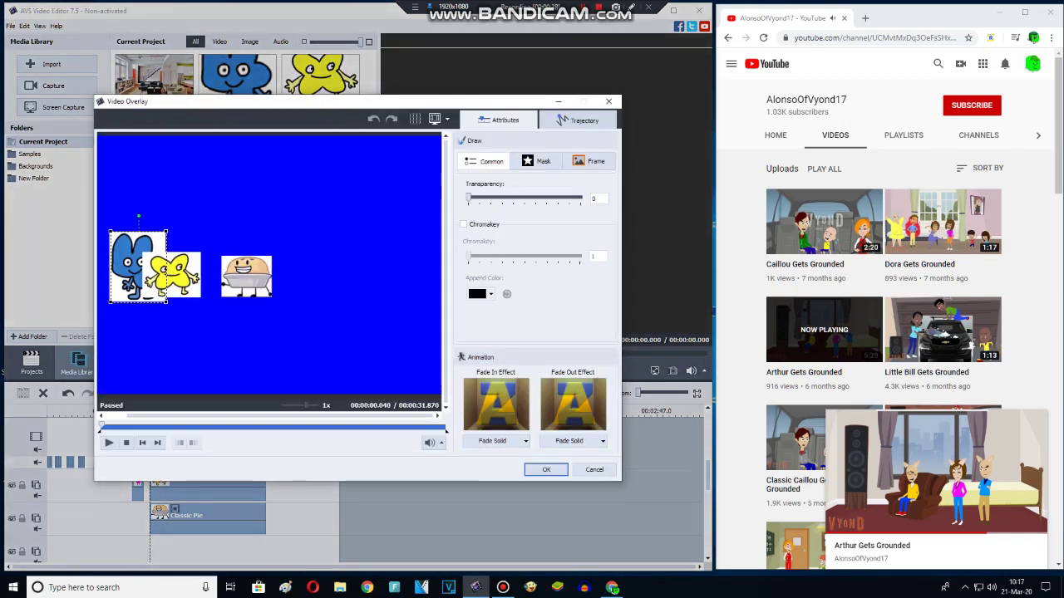
Step: Shrink 4 against the frame's left edge and move Classic Pie left so it sits directly beside X
{"action": "left_click_drag", "start_coordinate": [138, 266], "coordinate": [123, 270]}
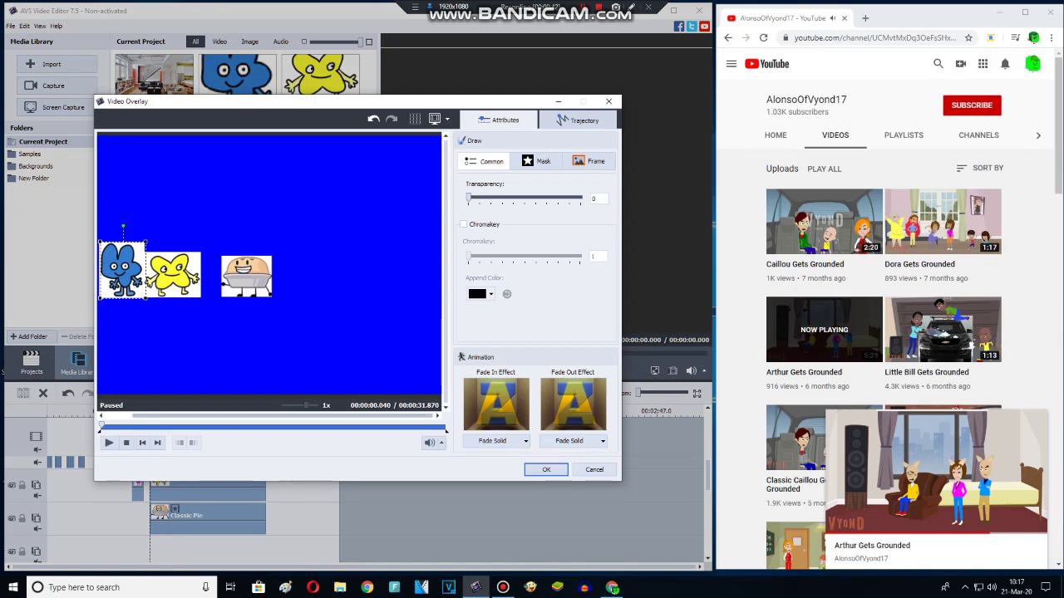
{"action": "key", "text": "Return"}
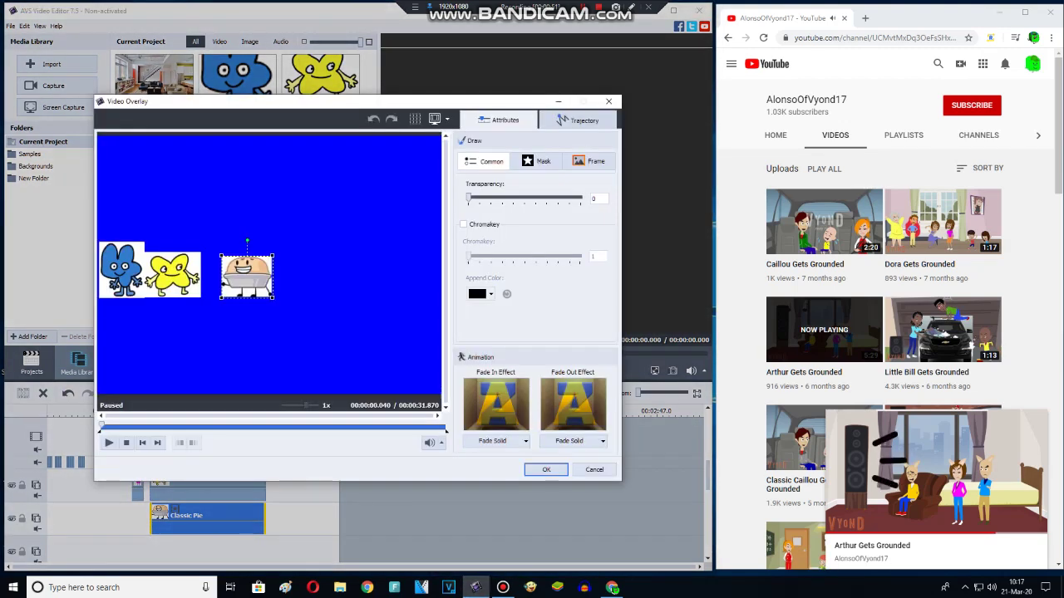
{"action": "left_click_drag", "start_coordinate": [247, 275], "coordinate": [226, 275]}
{"action": "key", "text": "Return"}
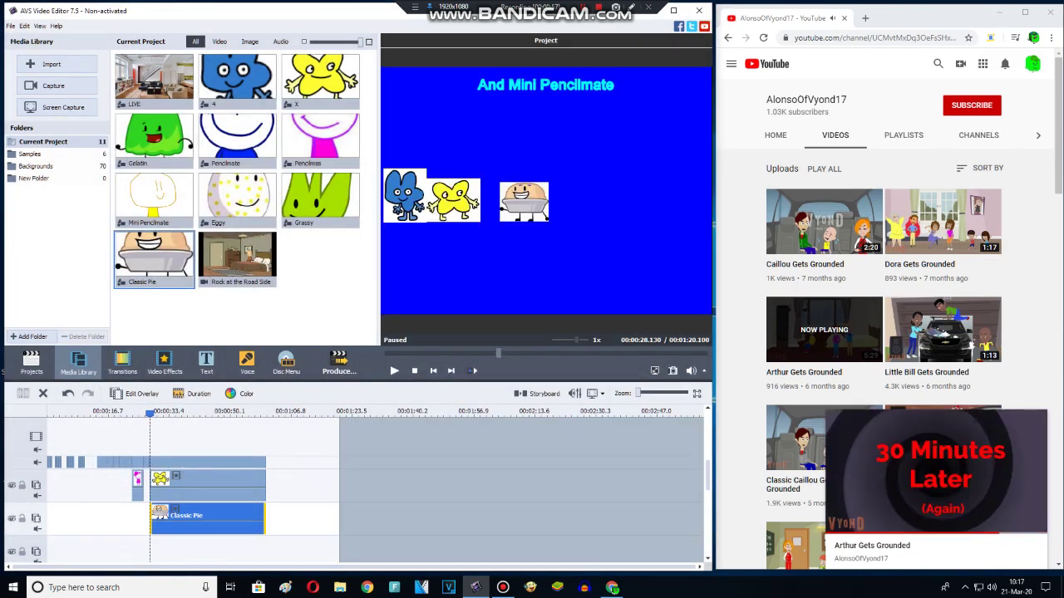
Step: Add Grassy on the overlay track below Classic Pie at the playhead, and shrink it to fit right of Classic Pie
{"action": "left_click_drag", "start_coordinate": [320, 200], "coordinate": [151, 546]}
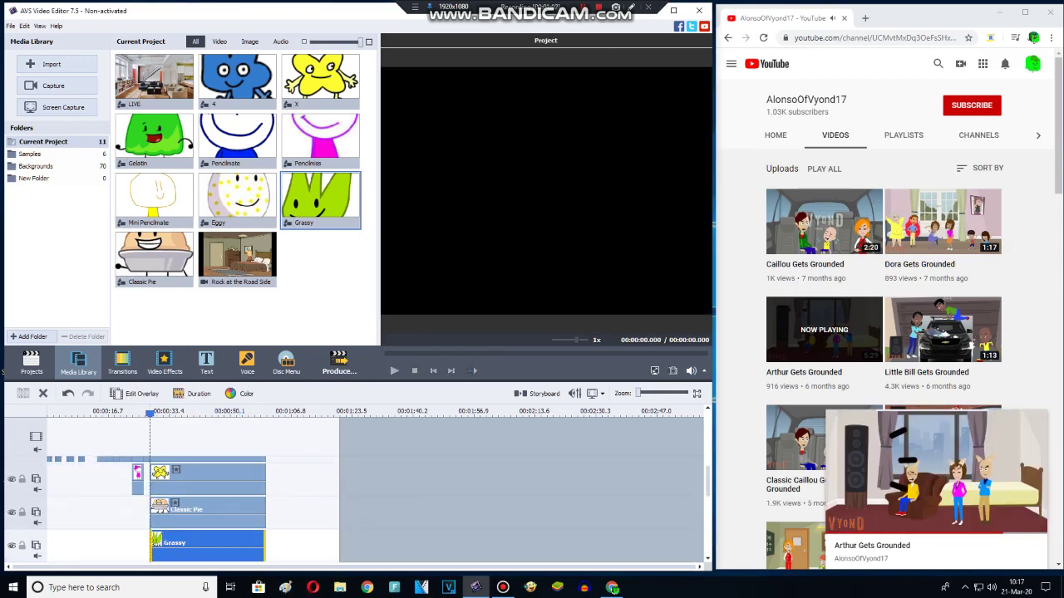
{"action": "double_click", "coordinate": [208, 544]}
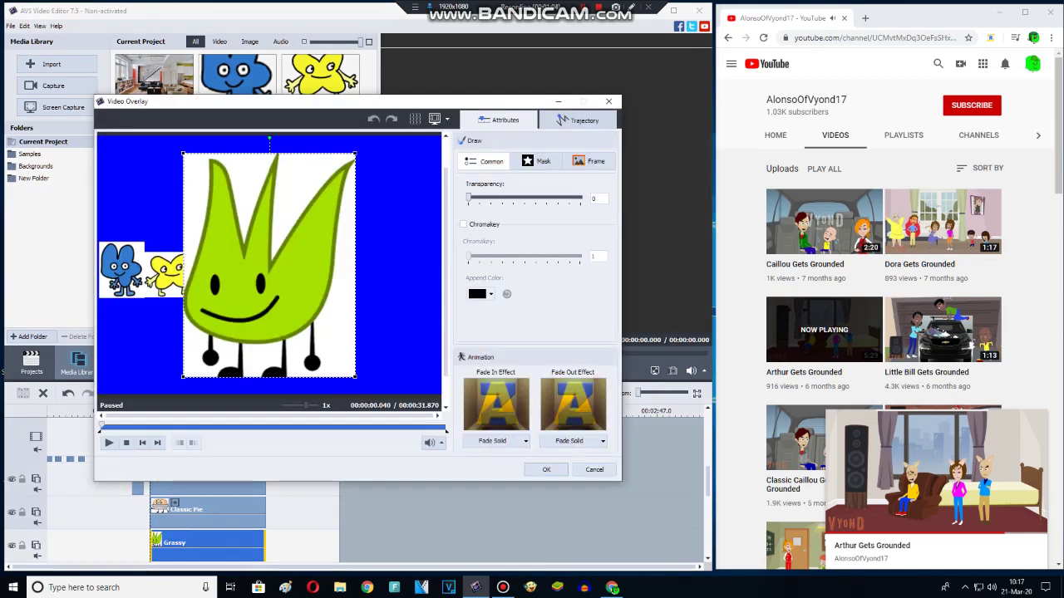
{"action": "left_click_drag", "start_coordinate": [354, 378], "coordinate": [271, 272]}
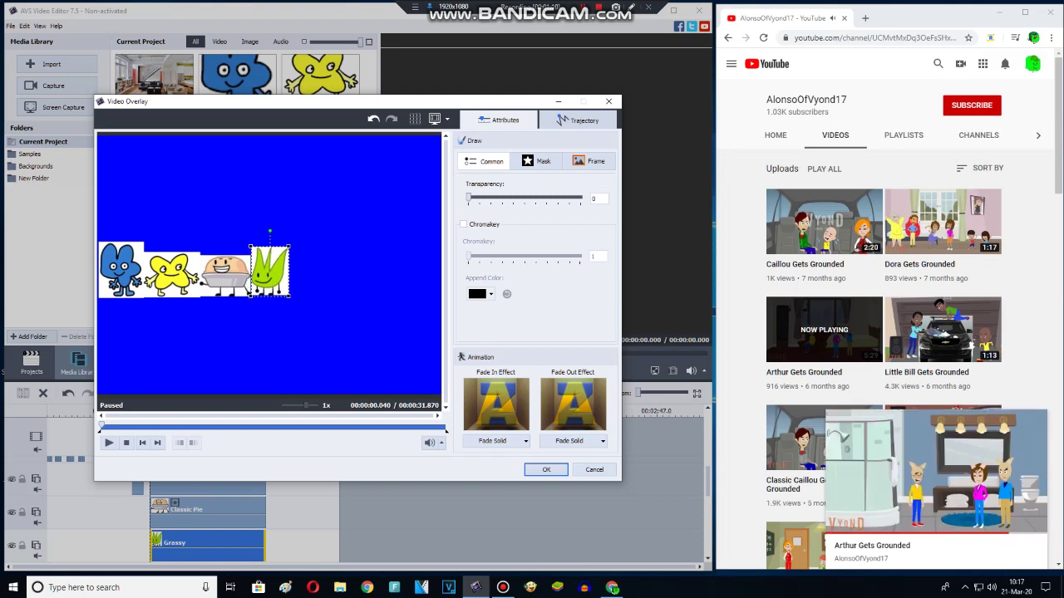
{"action": "key", "text": "Return"}
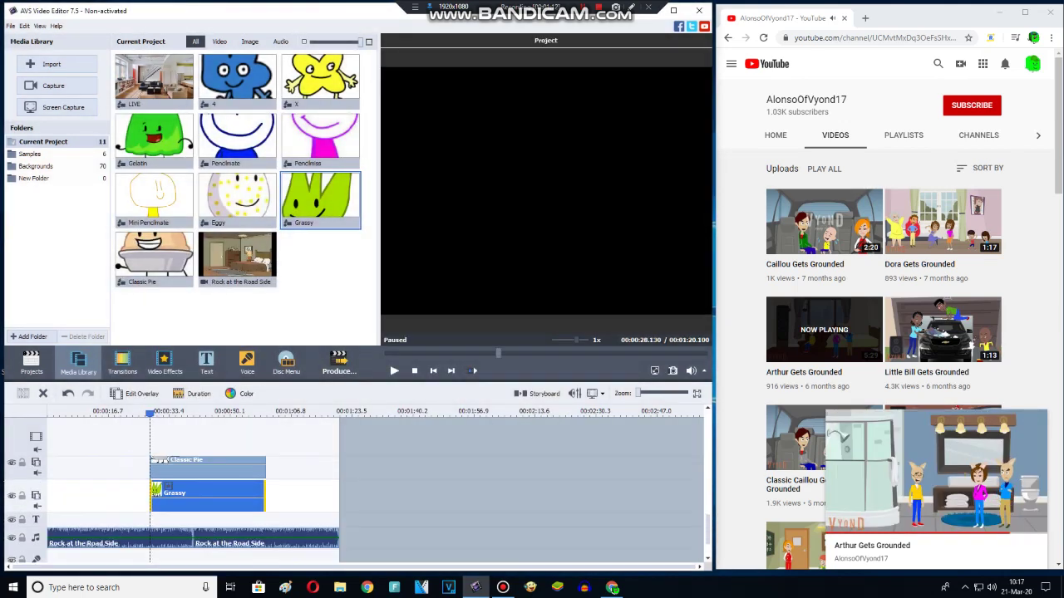
Step: Insert two empty video overlay tracks below the Grassy track
{"action": "right_click", "coordinate": [273, 401]}
{"action": "left_click", "coordinate": [300, 476]}
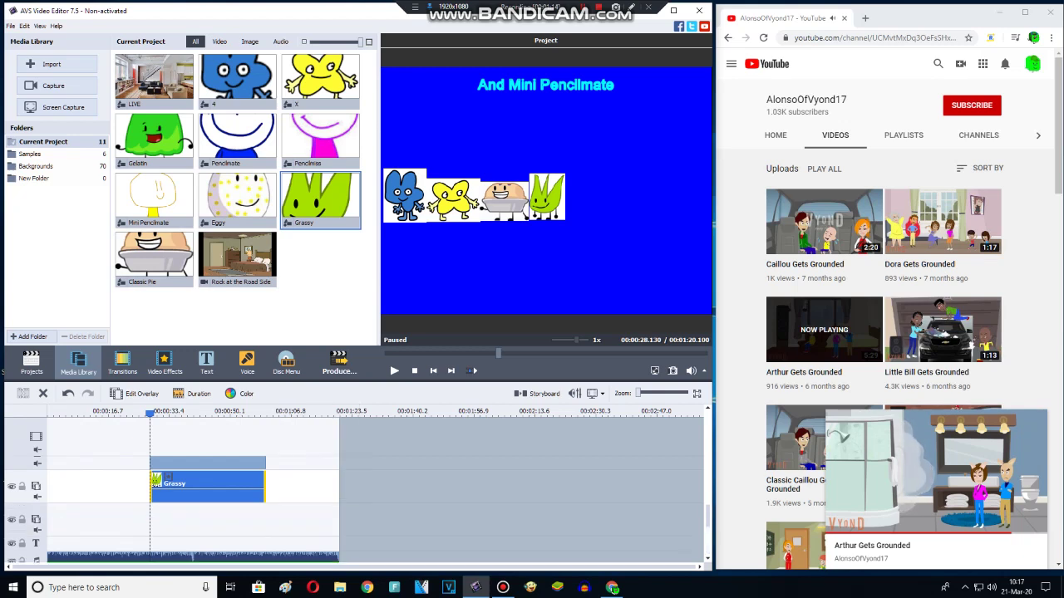
{"action": "right_click", "coordinate": [245, 438]}
{"action": "left_click", "coordinate": [275, 498]}
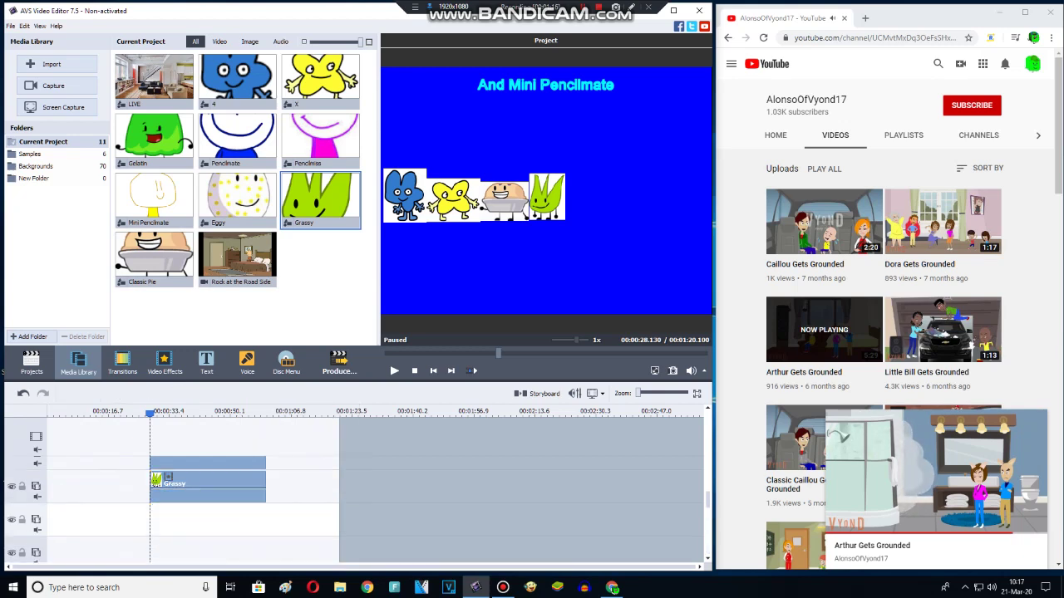
Step: Add Pencilmate on the track below Grassy at the playhead, and shrink it to the right of Grassy with a gap between them
{"action": "mouse_move", "coordinate": [237, 137]}
{"action": "left_mouse_down"}
{"action": "mouse_move", "coordinate": [266, 440]}
{"action": "mouse_move", "coordinate": [251, 540]}
{"action": "mouse_move", "coordinate": [152, 539]}
{"action": "left_mouse_up"}
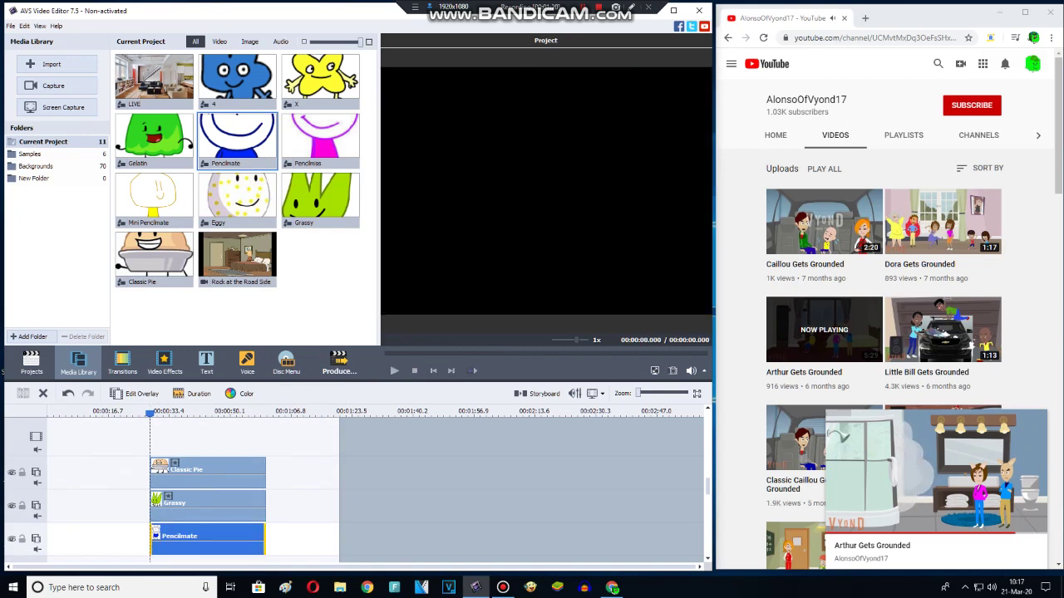
{"action": "double_click", "coordinate": [158, 539]}
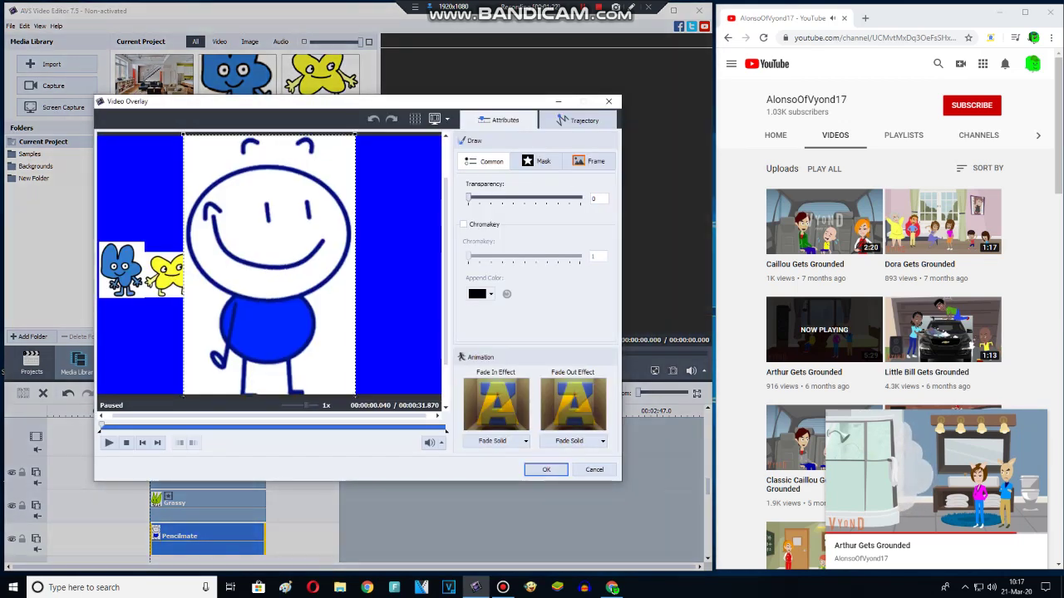
{"action": "mouse_move", "coordinate": [181, 176]}
{"action": "left_mouse_down"}
{"action": "mouse_move", "coordinate": [225, 225]}
{"action": "mouse_move", "coordinate": [242, 278]}
{"action": "mouse_move", "coordinate": [288, 283]}
{"action": "mouse_move", "coordinate": [327, 265]}
{"action": "left_mouse_up"}
{"action": "key", "text": "Return"}
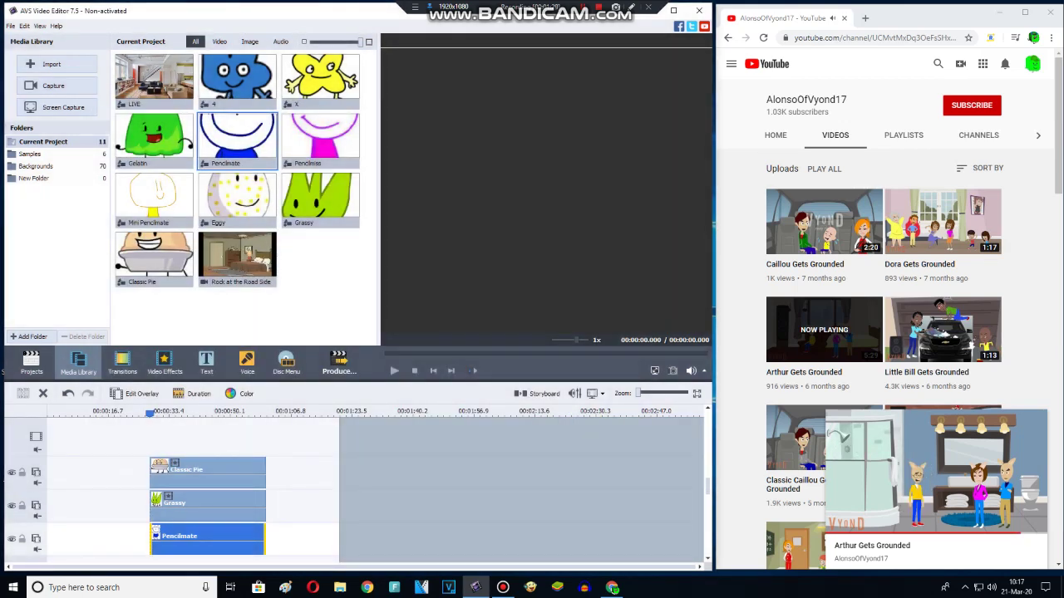
Step: Add Pencilmiss on the track below Pencilmate at the playhead, and shrink it to stand directly right of Pencilmate
{"action": "mouse_move", "coordinate": [320, 137]}
{"action": "left_mouse_down"}
{"action": "mouse_move", "coordinate": [297, 570]}
{"action": "mouse_move", "coordinate": [253, 536]}
{"action": "mouse_move", "coordinate": [151, 539]}
{"action": "left_mouse_up"}
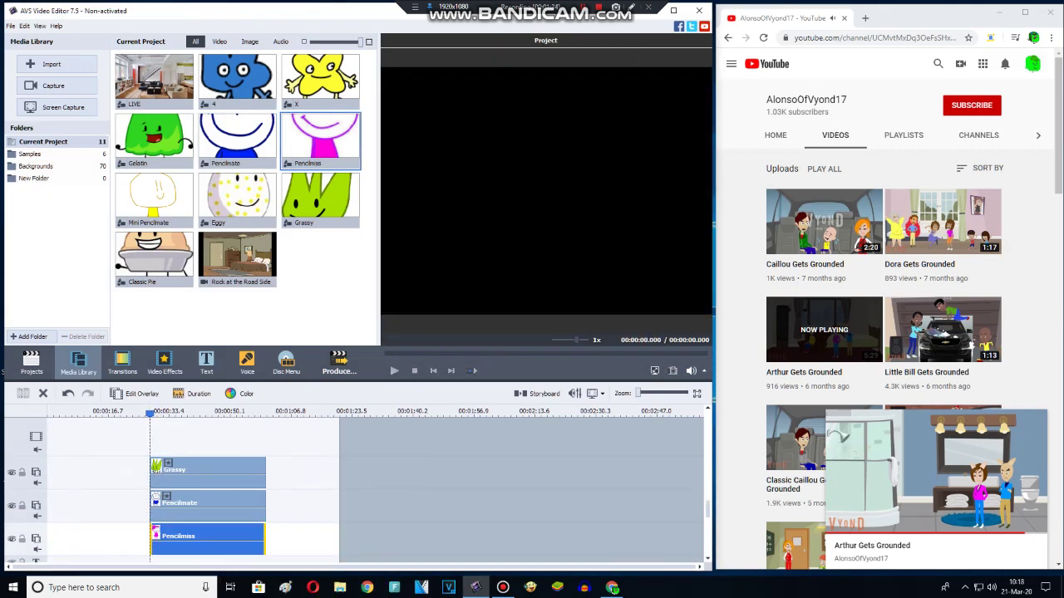
{"action": "double_click", "coordinate": [151, 538]}
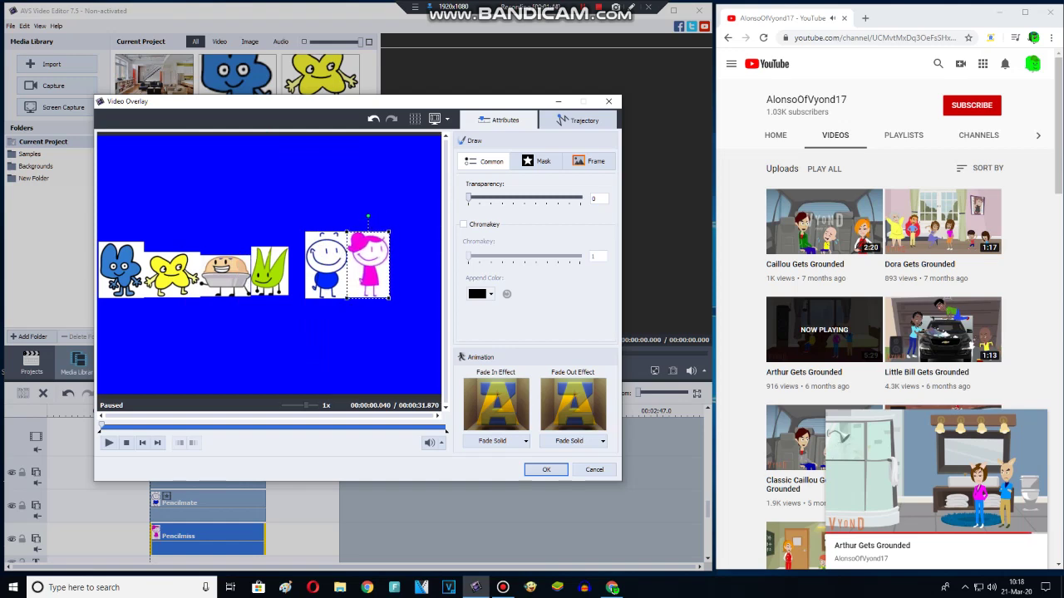
{"action": "left_click", "coordinate": [546, 470]}
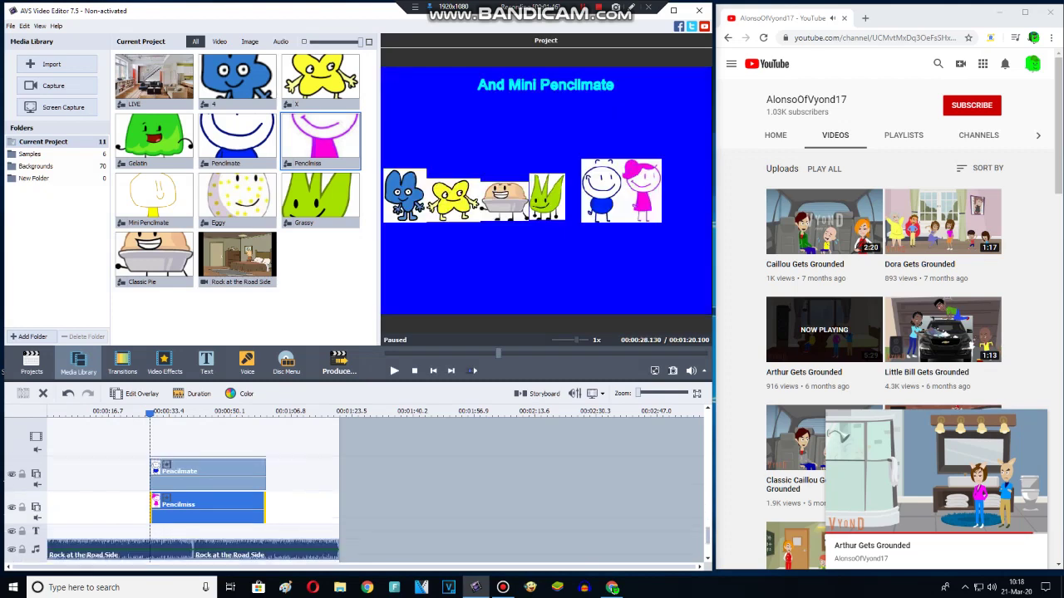
Step: Add Mini Pencilmate on a new overlay track below Pencilmiss, and shrink it to fit at the frame's right edge beside Pencilmiss
{"action": "right_click", "coordinate": [299, 495]}
{"action": "left_click", "coordinate": [333, 472]}
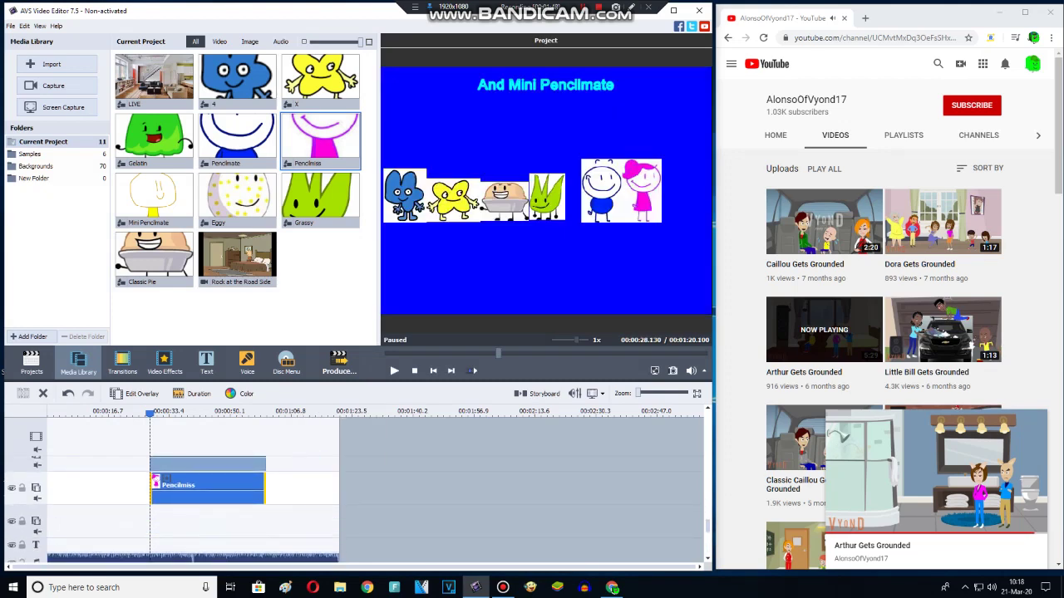
{"action": "mouse_move", "coordinate": [154, 196]}
{"action": "left_mouse_down"}
{"action": "mouse_move", "coordinate": [286, 557]}
{"action": "mouse_move", "coordinate": [154, 540]}
{"action": "left_mouse_up"}
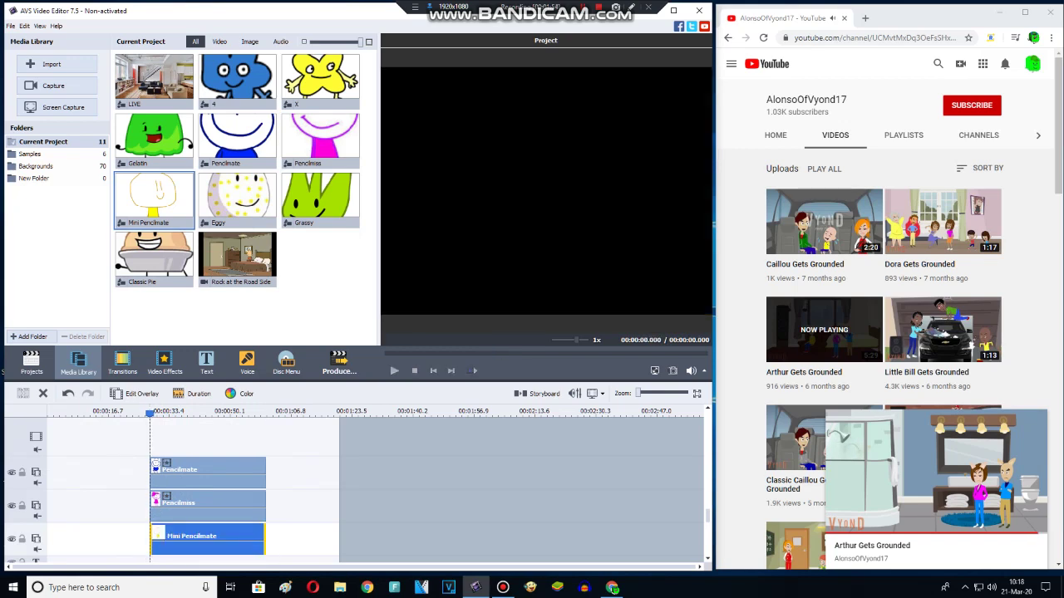
{"action": "double_click", "coordinate": [155, 541]}
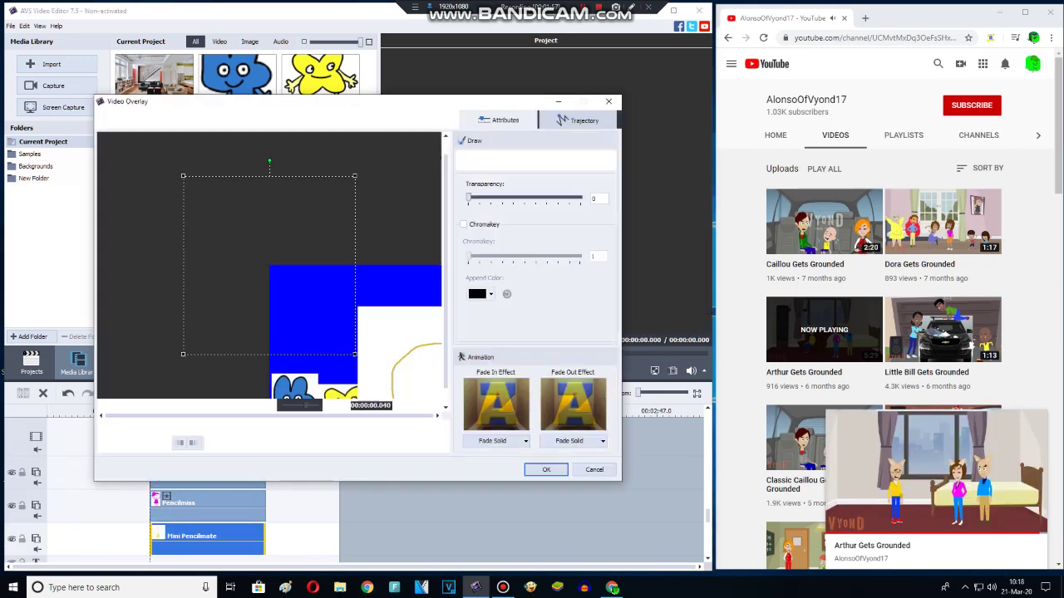
{"action": "mouse_move", "coordinate": [355, 354]}
{"action": "left_mouse_down"}
{"action": "mouse_move", "coordinate": [306, 356]}
{"action": "mouse_move", "coordinate": [274, 300]}
{"action": "mouse_move", "coordinate": [332, 278]}
{"action": "mouse_move", "coordinate": [410, 272]}
{"action": "left_mouse_up"}
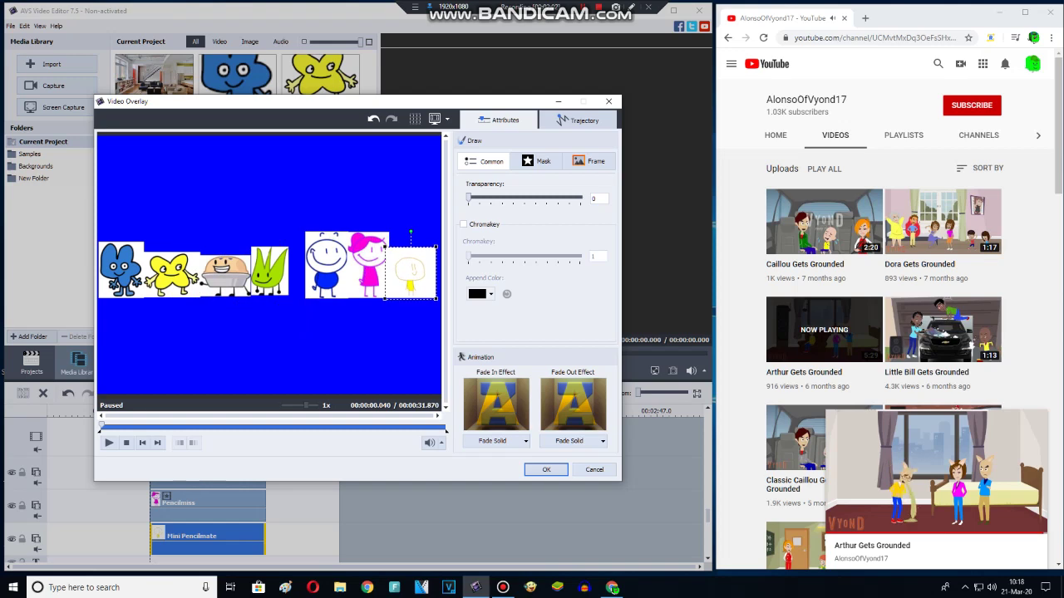
{"action": "key", "text": "Return"}
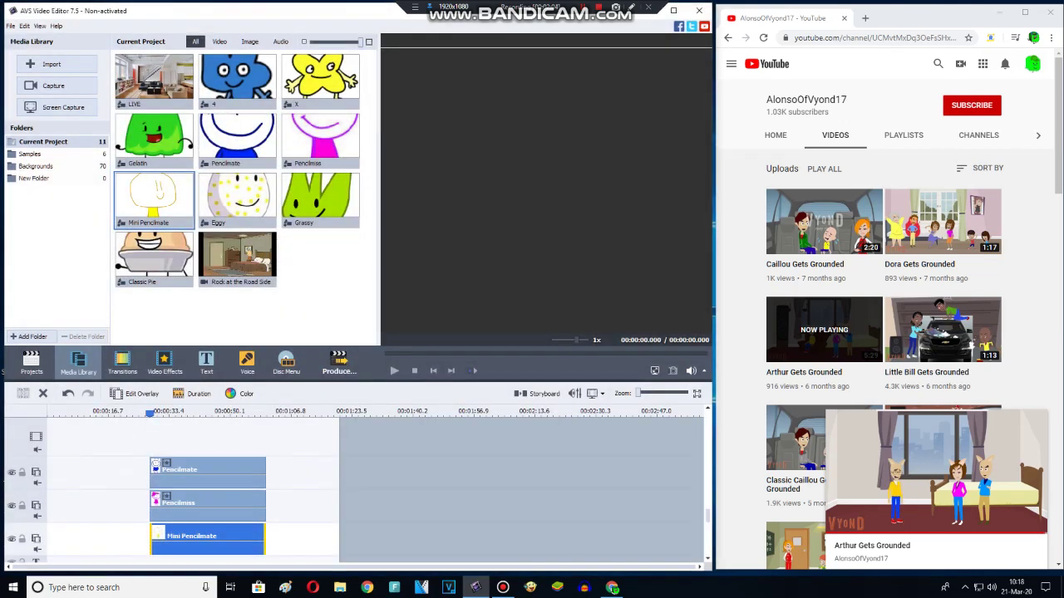
Step: Add Gelatin on the overlay track below Mini Pencilmate at the playhead, and shrink it to sit beneath Pencilmiss in the frame
{"action": "scroll", "coordinate": [192, 507], "scroll_direction": "down", "scroll_amount": 1}
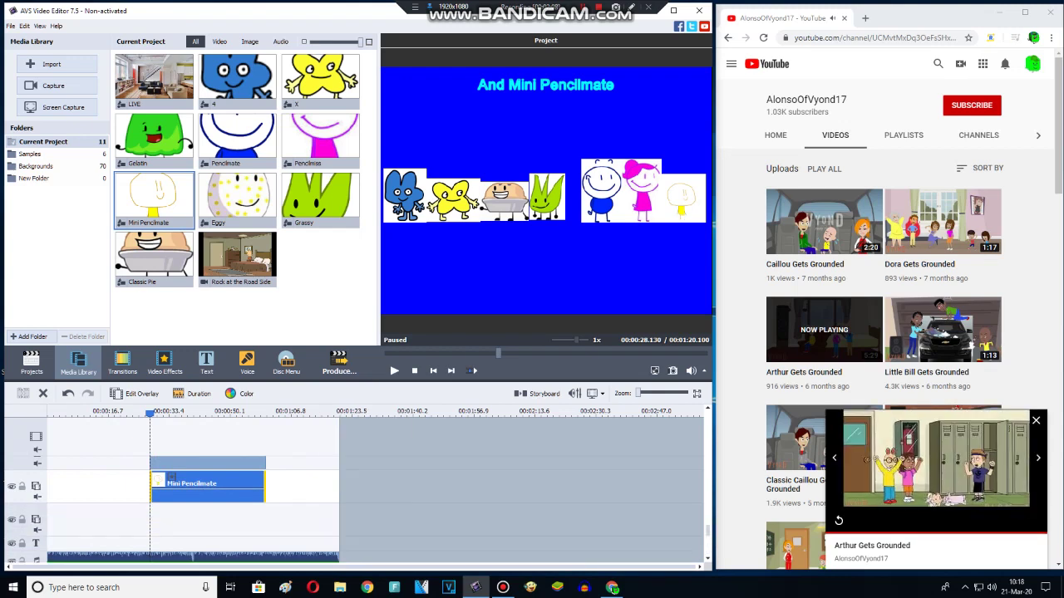
{"action": "left_click_drag", "start_coordinate": [154, 137], "coordinate": [158, 537]}
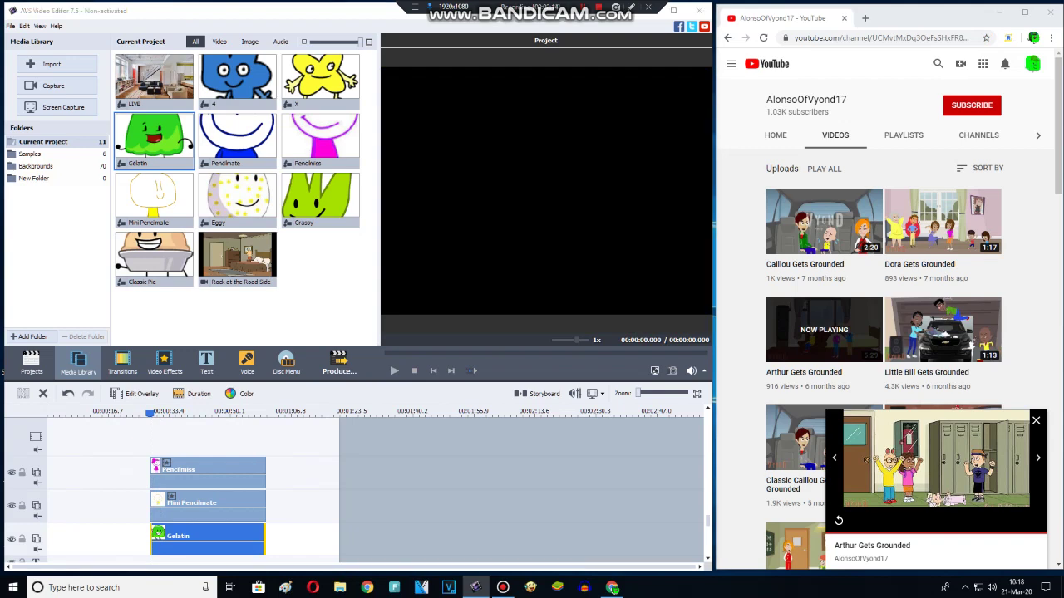
{"action": "double_click", "coordinate": [158, 537]}
{"action": "left_click_drag", "start_coordinate": [348, 343], "coordinate": [382, 320]}
{"action": "key", "text": "Return"}
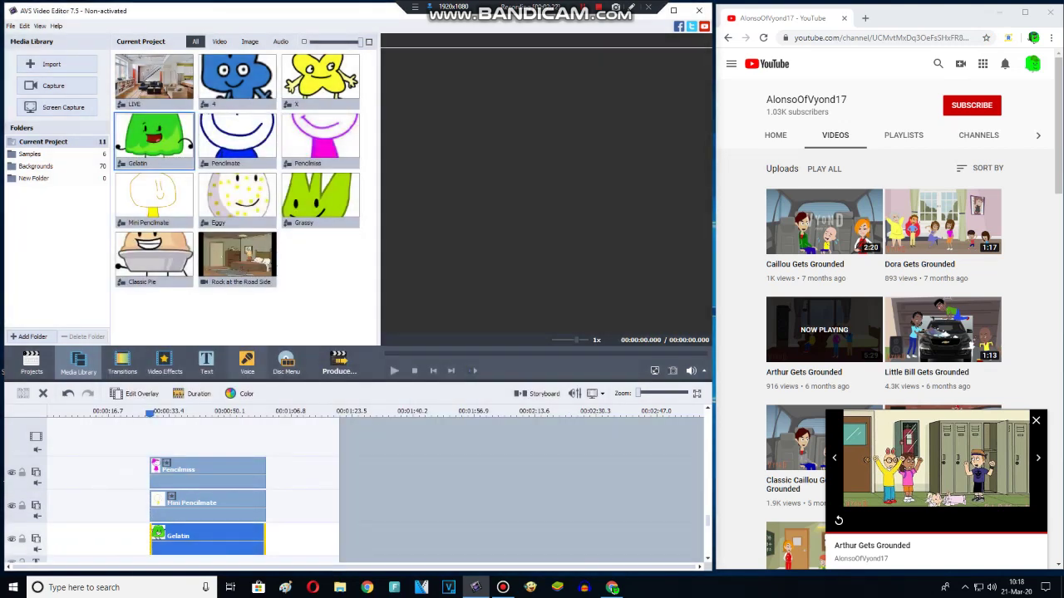
Step: Record four short voice lines back to back on the voice track, starting near the beginning of the Gelatin overlay
{"action": "left_click", "coordinate": [247, 363]}
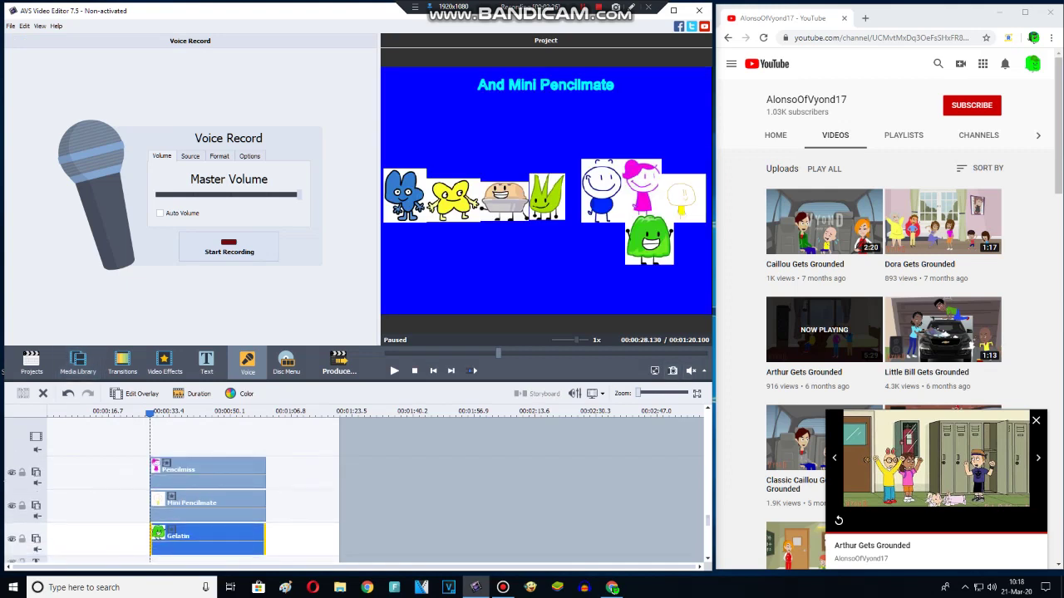
{"action": "scroll", "coordinate": [171, 499], "scroll_direction": "down", "scroll_amount": 2}
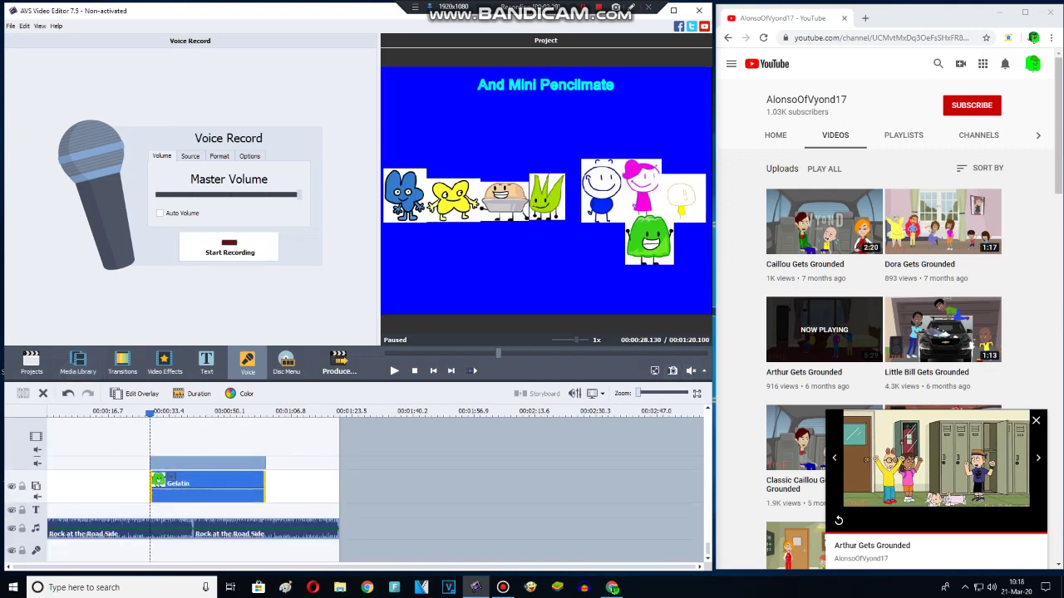
{"action": "left_click", "coordinate": [228, 246]}
{"action": "left_click", "coordinate": [229, 247]}
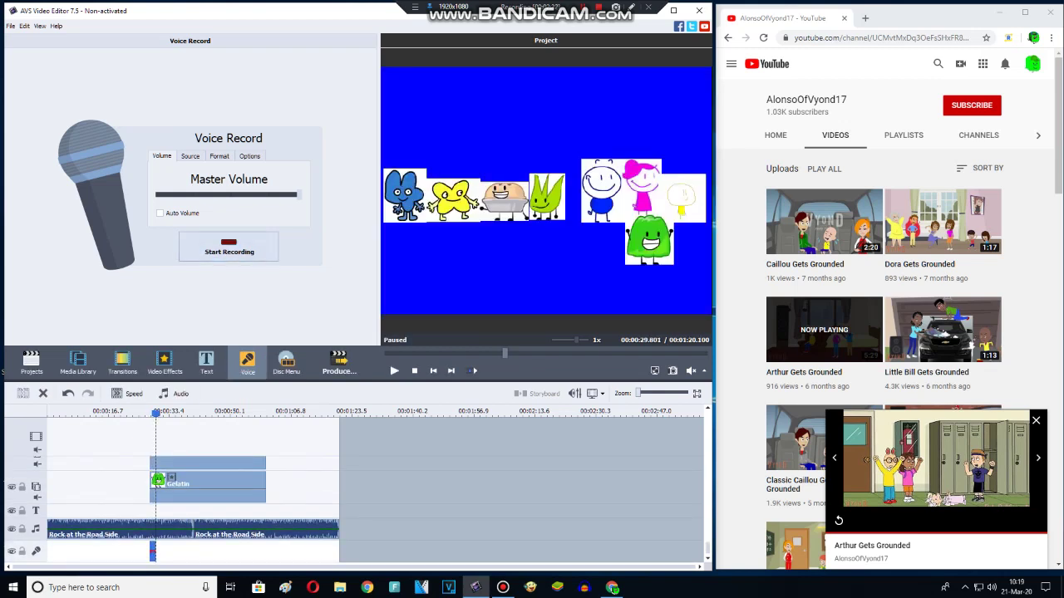
{"action": "left_click", "coordinate": [229, 247]}
{"action": "left_click", "coordinate": [228, 247]}
{"action": "left_click", "coordinate": [229, 247]}
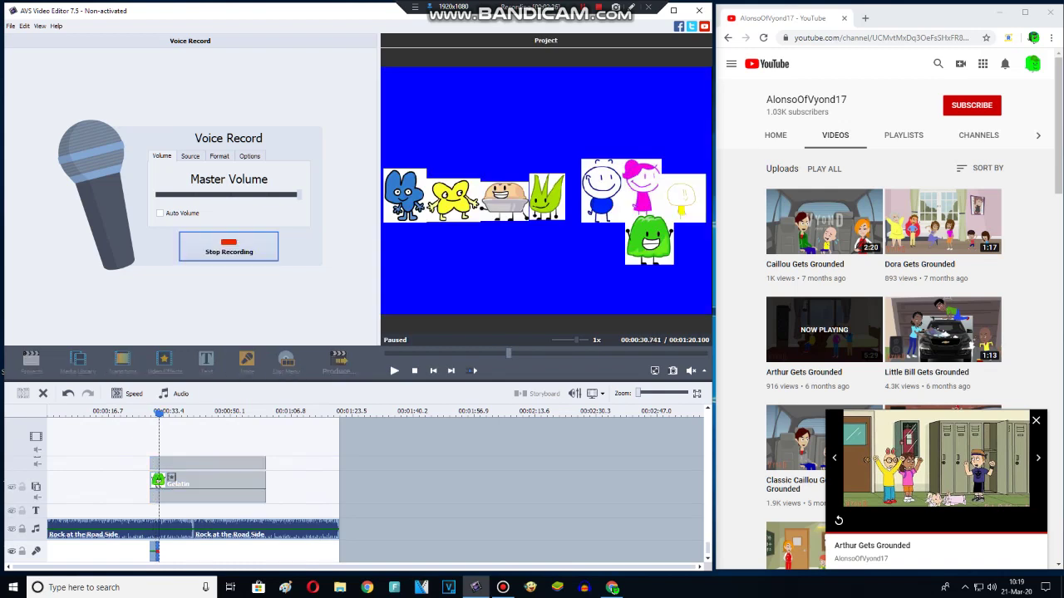
{"action": "left_click", "coordinate": [229, 247]}
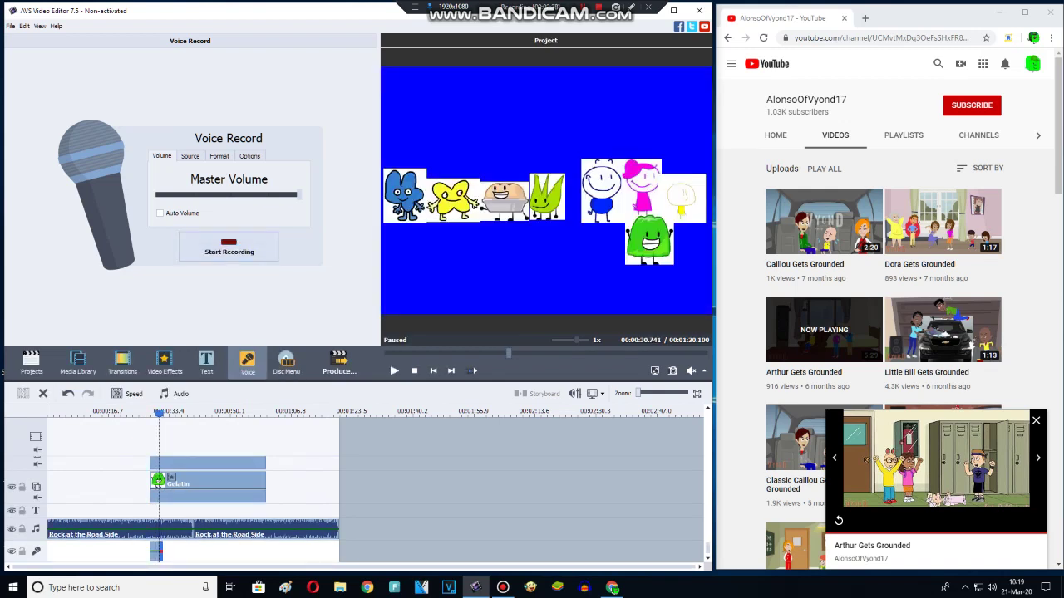
{"action": "left_click", "coordinate": [228, 247]}
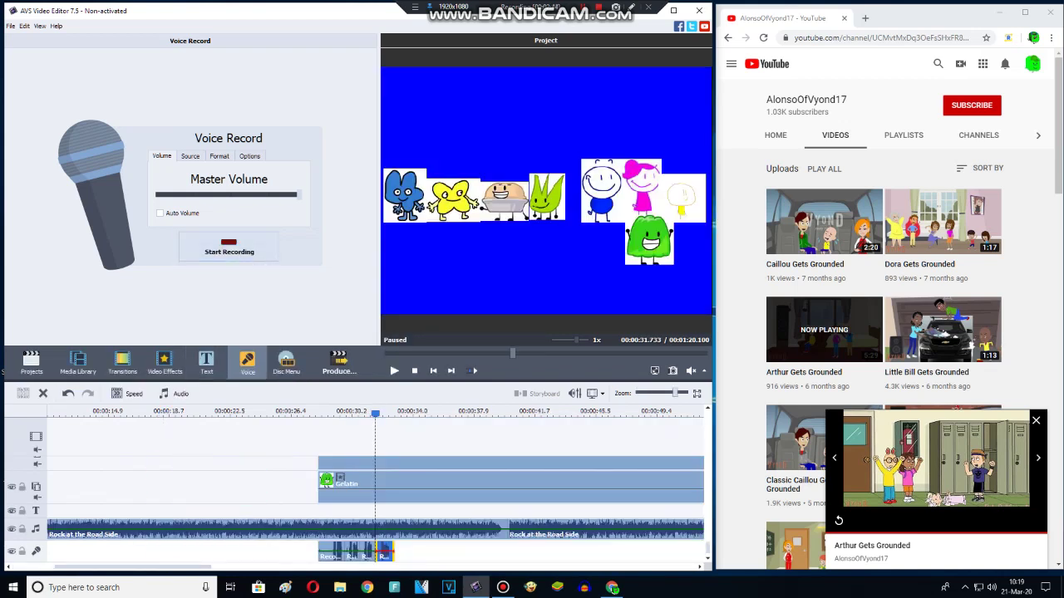
Step: Arrange the four short voice recordings across two stacked audio tracks so that they overlap beneath the start of the Gelatin overlay
{"action": "right_click", "coordinate": [410, 463]}
{"action": "key", "text": "Escape"}
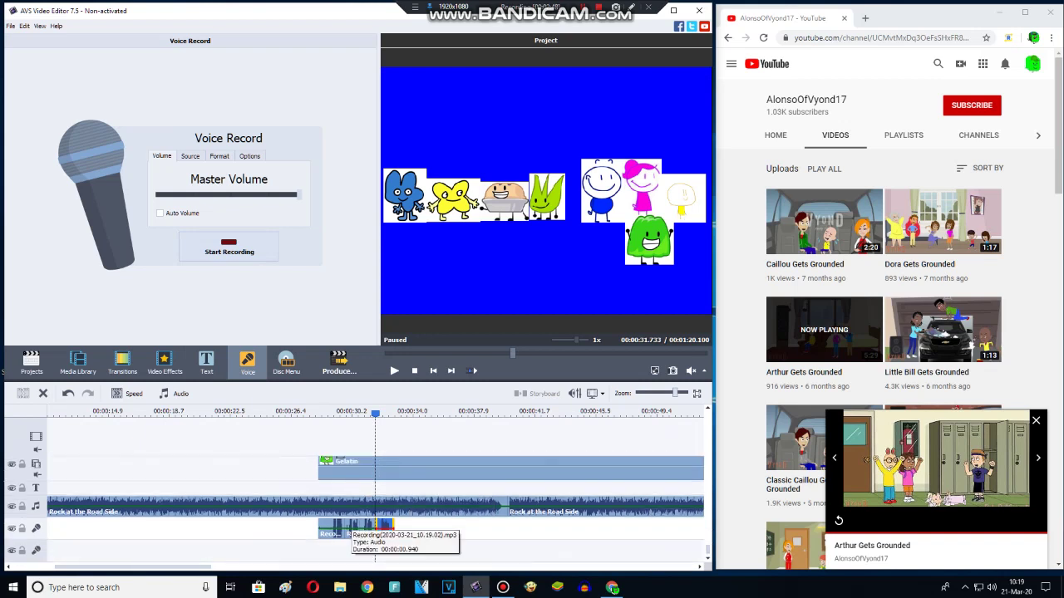
{"action": "left_click", "coordinate": [344, 548]}
{"action": "left_click_drag", "start_coordinate": [344, 549], "coordinate": [337, 551]}
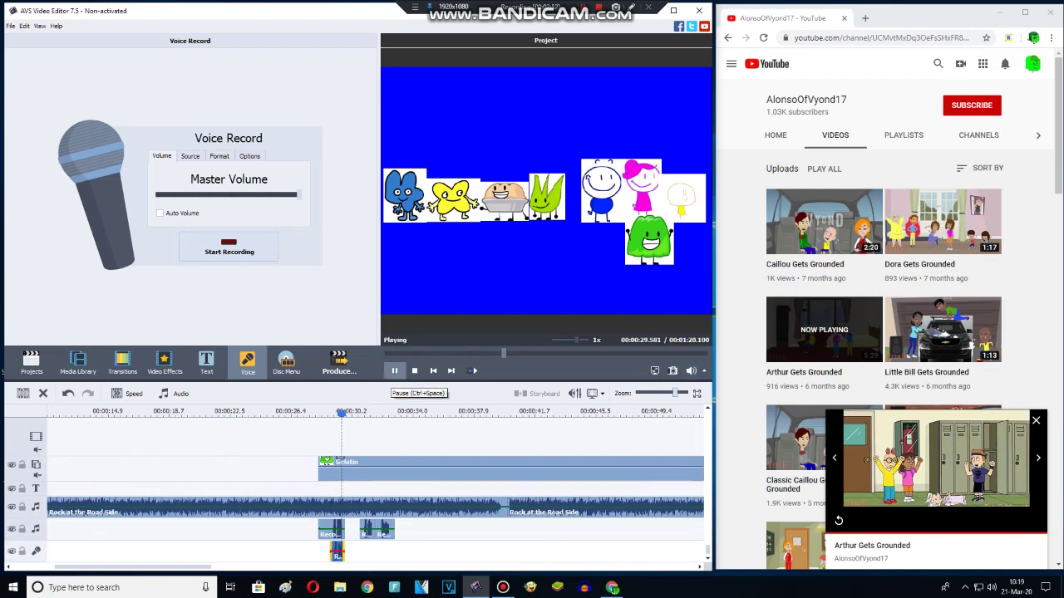
{"action": "key", "text": "space"}
{"action": "mouse_move", "coordinate": [337, 550]}
{"action": "left_mouse_down"}
{"action": "mouse_move", "coordinate": [352, 532]}
{"action": "mouse_move", "coordinate": [354, 550]}
{"action": "left_mouse_up"}
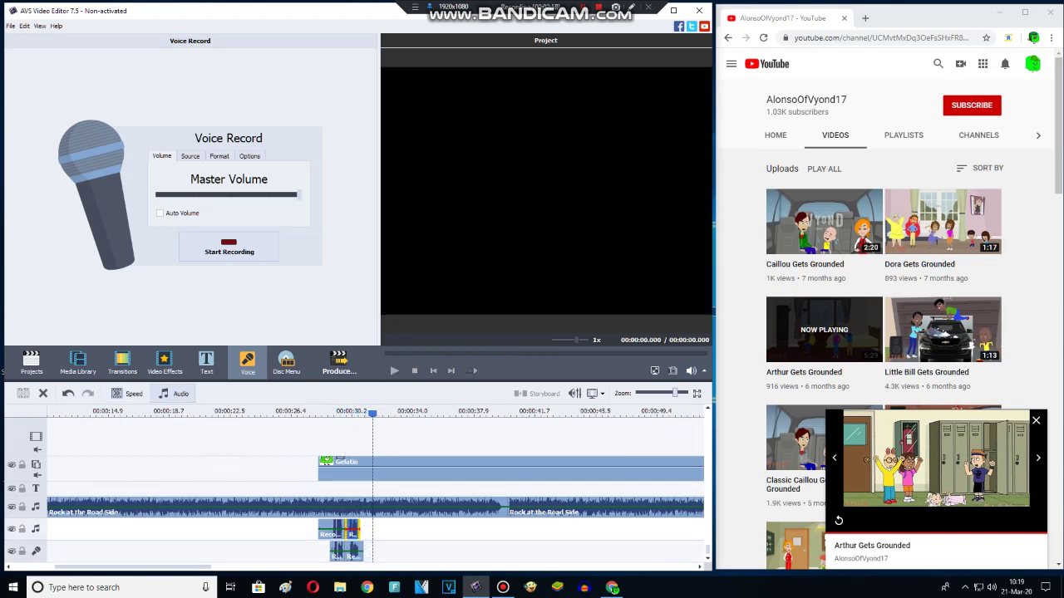
Step: Apply Pitch Shift at rate 120 to the second clip on the upper voice track, and play the lines back
{"action": "left_click", "coordinate": [176, 393]}
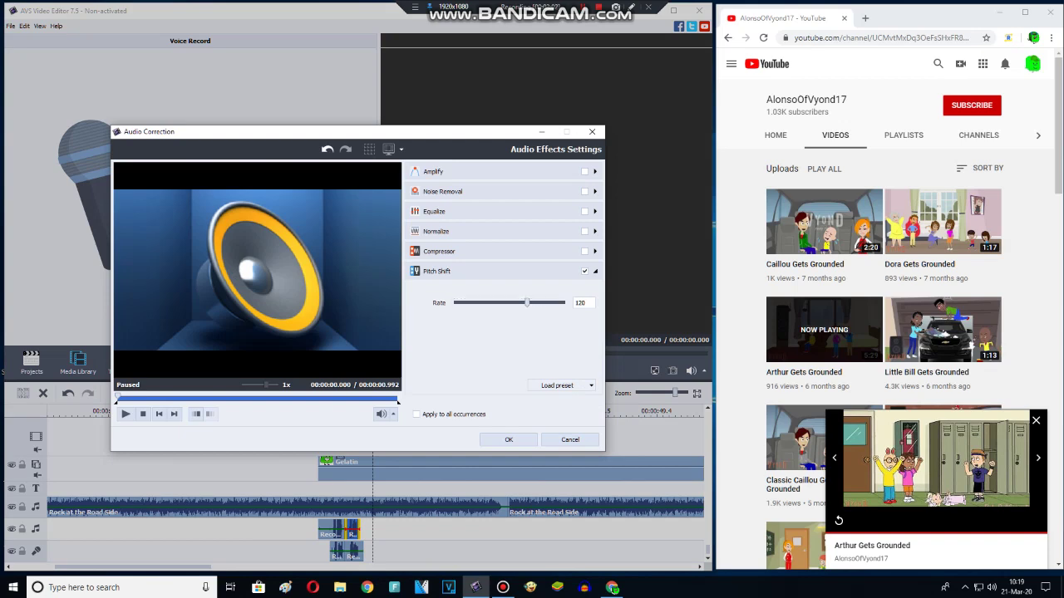
{"action": "left_click", "coordinate": [503, 439]}
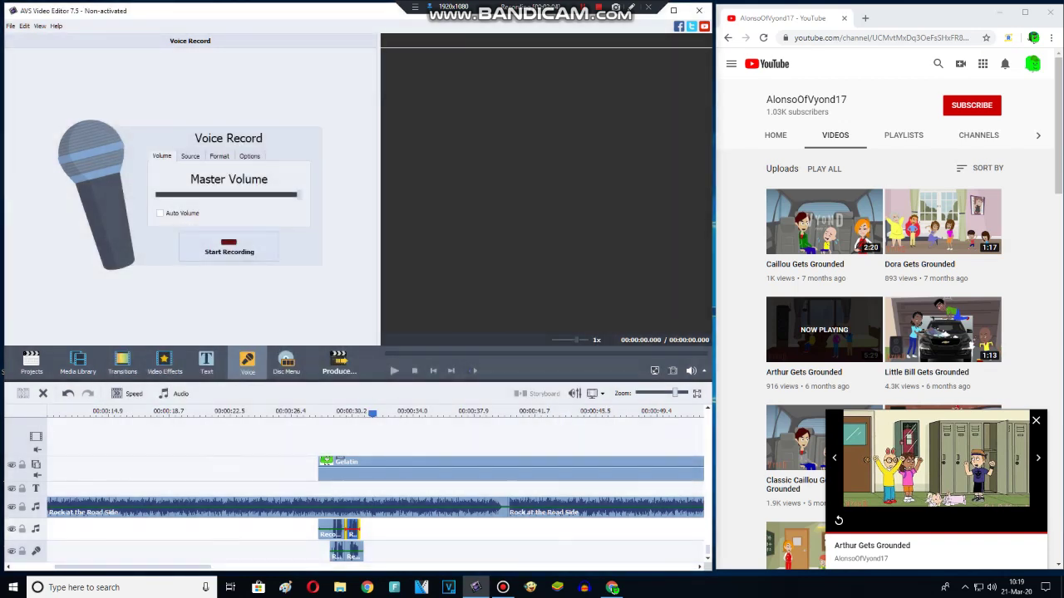
{"action": "left_click", "coordinate": [315, 412]}
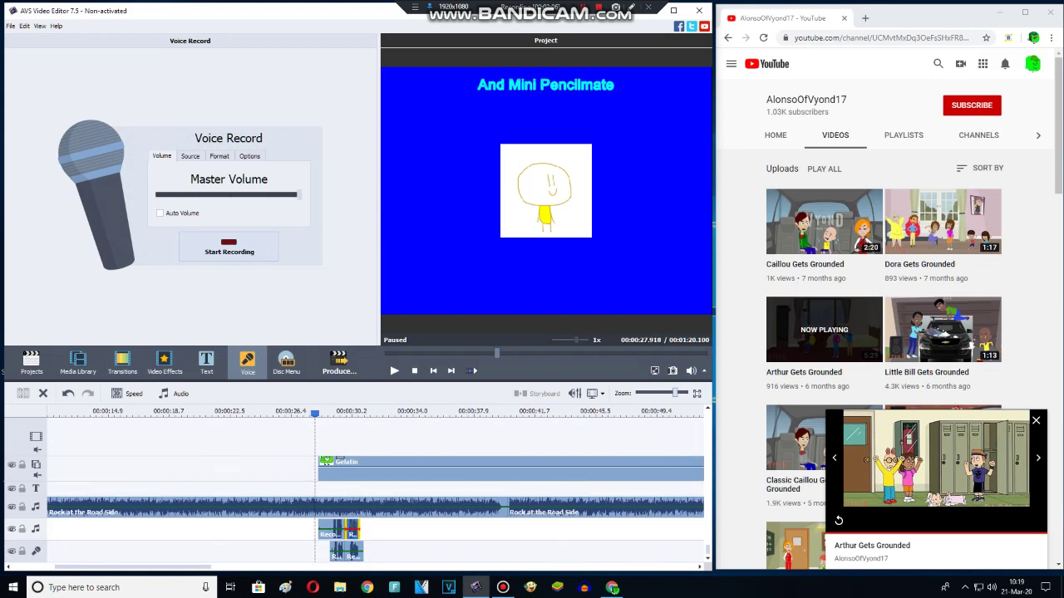
{"action": "key", "text": "space"}
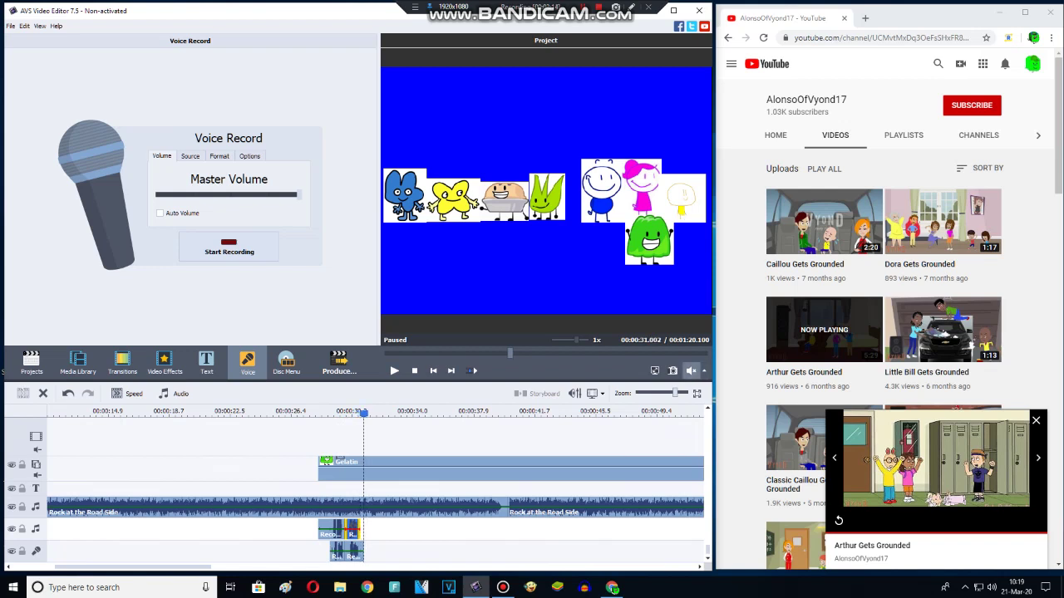
Step: Record another voice line directly after the existing short clips, replacing the first take with a second one
{"action": "left_click", "coordinate": [228, 246]}
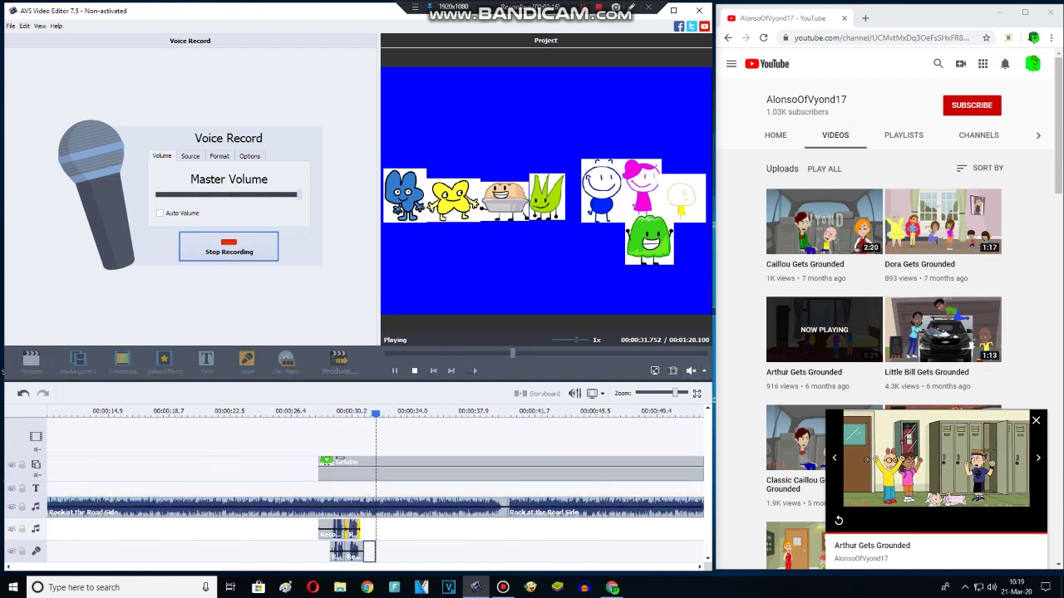
{"action": "key", "text": "space"}
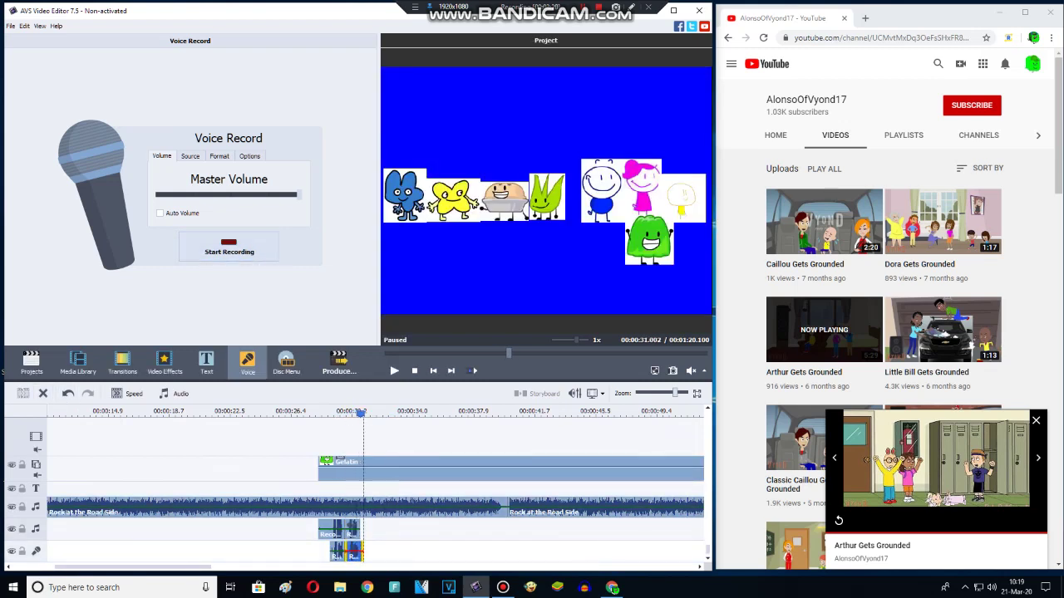
{"action": "key", "text": "space"}
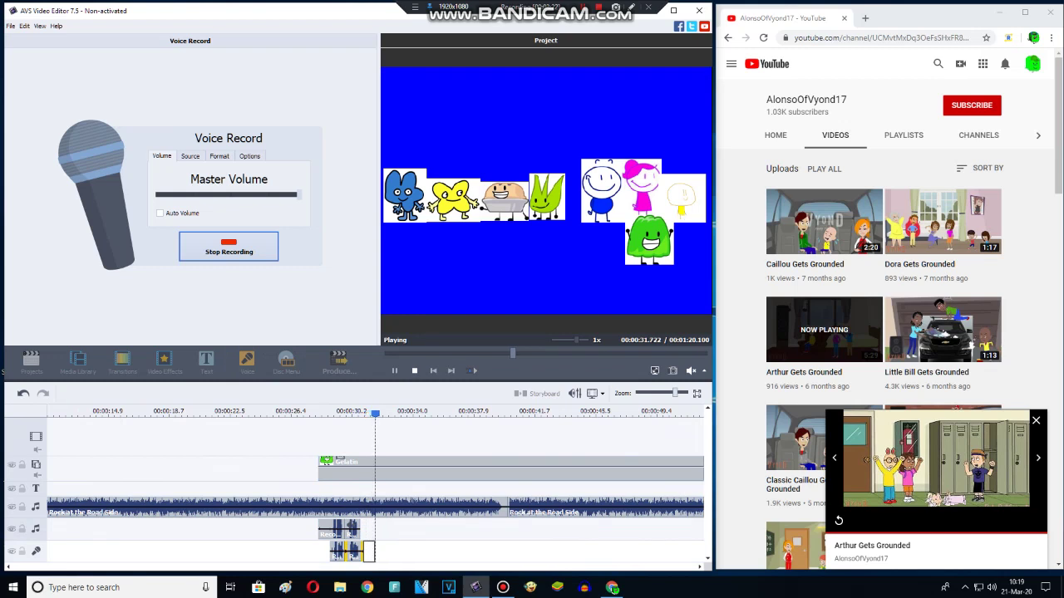
{"action": "key", "text": "space"}
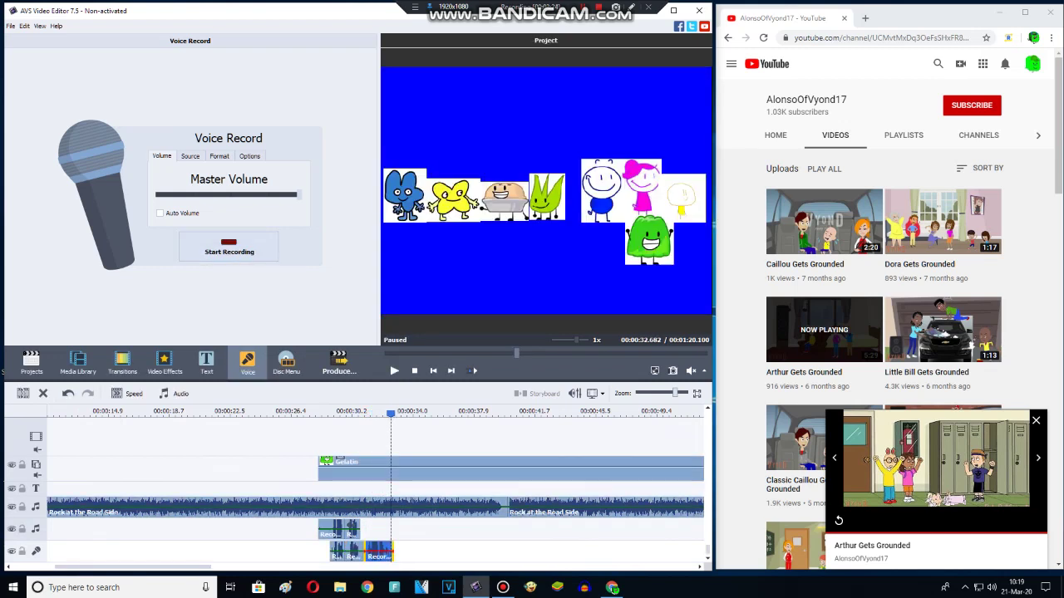
Step: Duplicate the new voice line into four copies and arrange them in stacked pairs on the two voice tracks after the earlier clips
{"action": "right_click", "coordinate": [381, 550]}
{"action": "key", "text": "Escape"}
{"action": "right_click", "coordinate": [409, 550]}
{"action": "left_click", "coordinate": [433, 484]}
{"action": "right_click", "coordinate": [433, 551]}
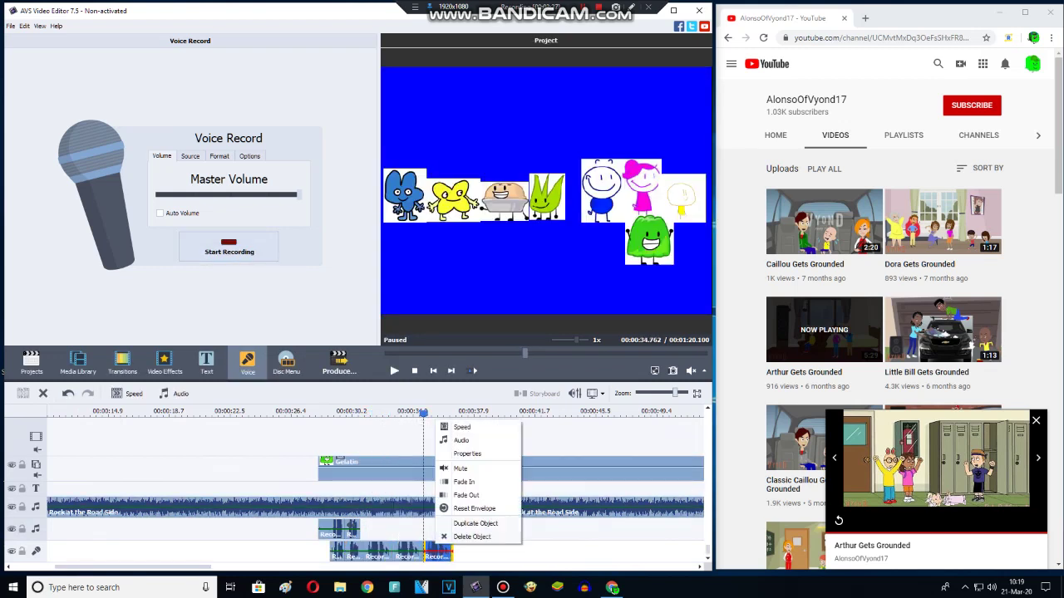
{"action": "left_click", "coordinate": [457, 483]}
{"action": "left_click_drag", "start_coordinate": [438, 553], "coordinate": [378, 530]}
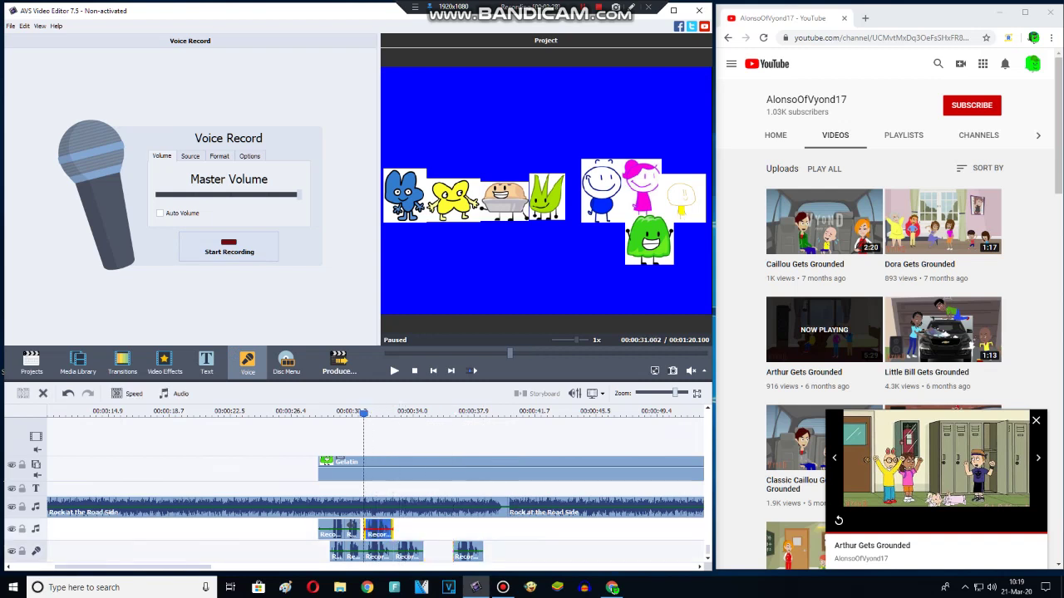
{"action": "left_click_drag", "start_coordinate": [467, 553], "coordinate": [433, 530]}
{"action": "left_click", "coordinate": [366, 531]}
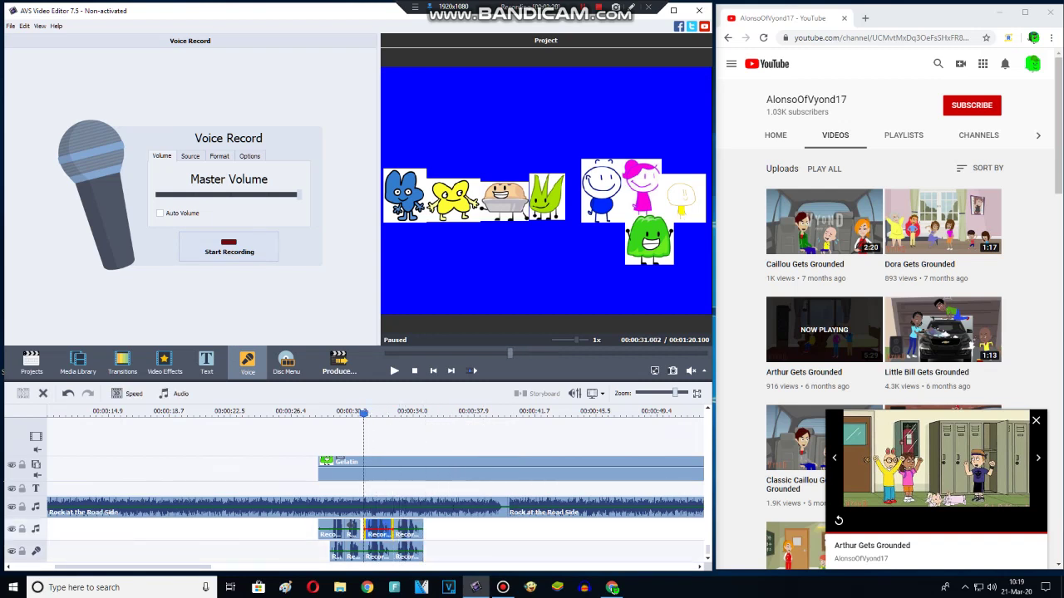
Step: Apply Pitch Shift at rate 112 to the first copy of the new voice line on the upper track
{"action": "left_click", "coordinate": [175, 393]}
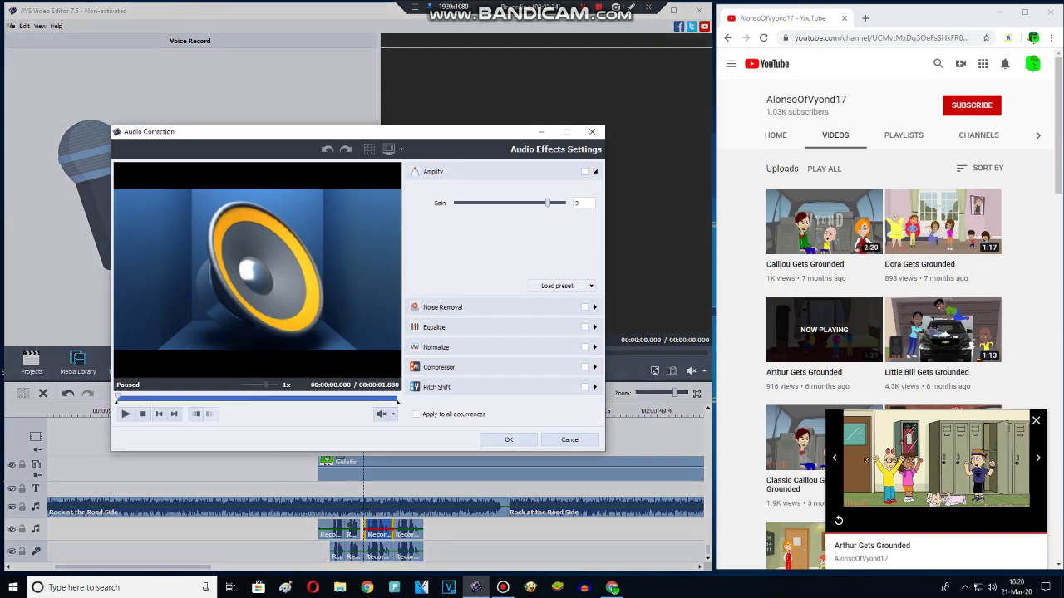
{"action": "left_click", "coordinate": [584, 386]}
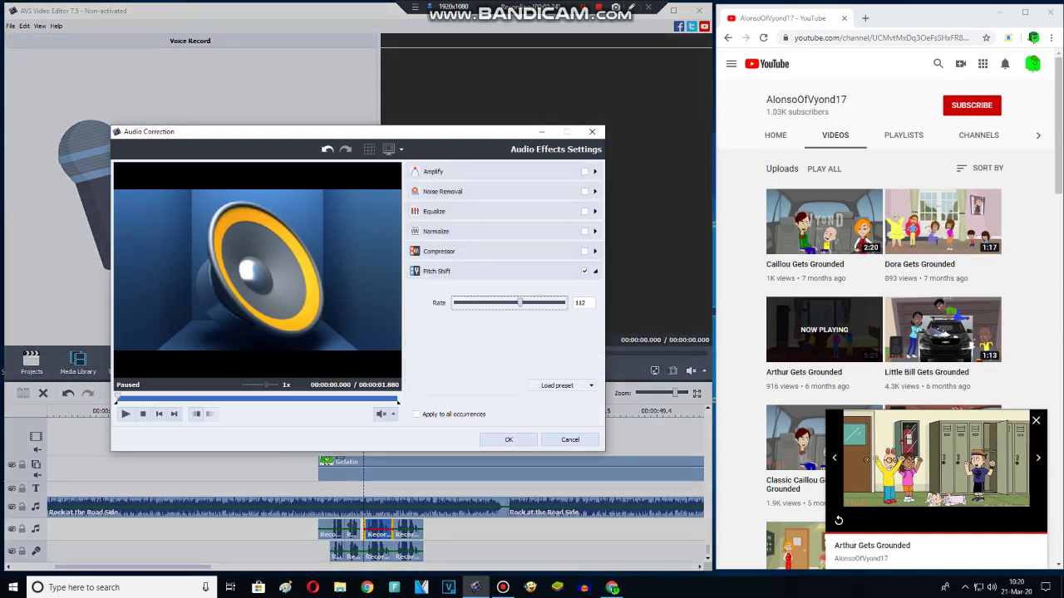
{"action": "key", "text": "Return"}
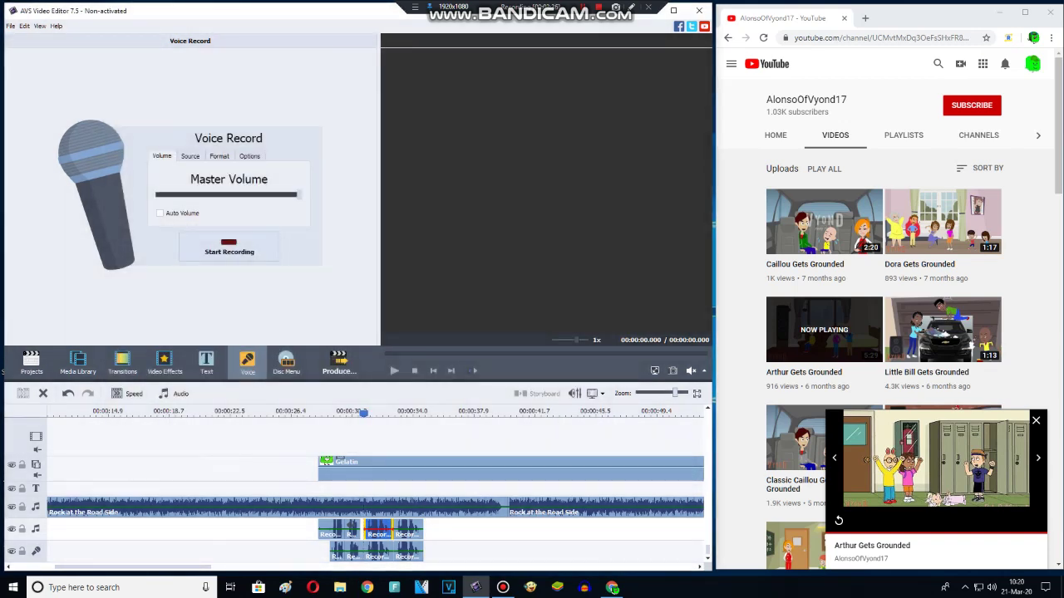
Step: Apply Pitch Shift to the other three copies, using rate 80 for the lower copy of the first pair and the upper copy of the second
{"action": "left_click", "coordinate": [174, 393]}
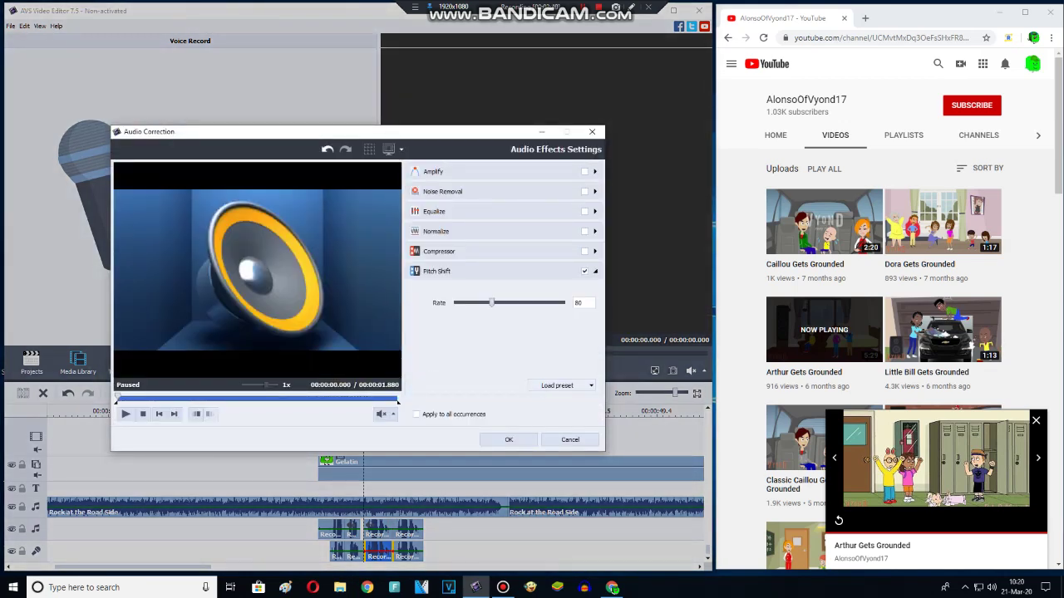
{"action": "left_click", "coordinate": [508, 439]}
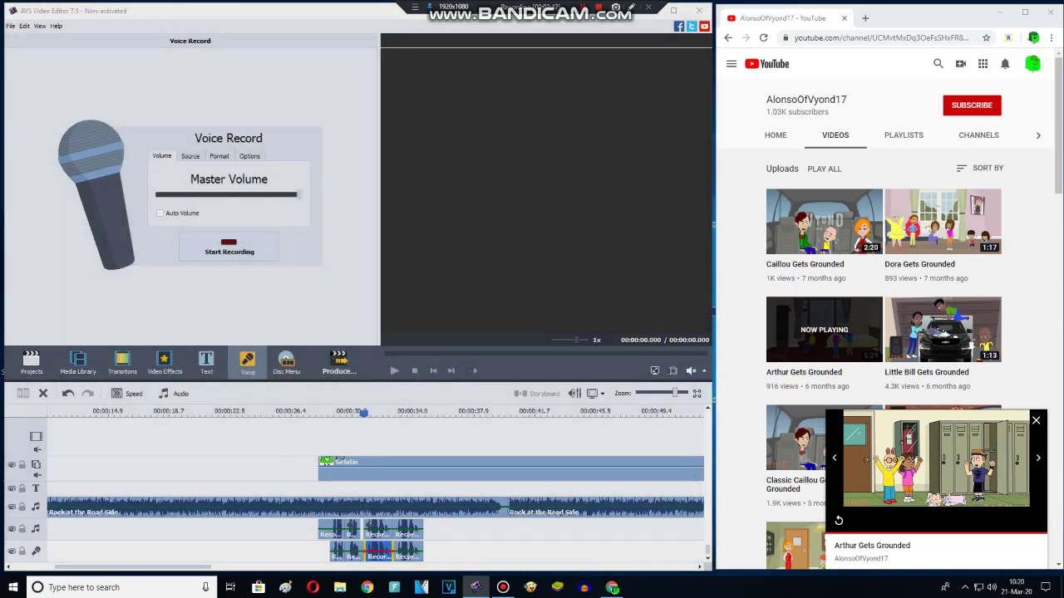
{"action": "left_click", "coordinate": [180, 393]}
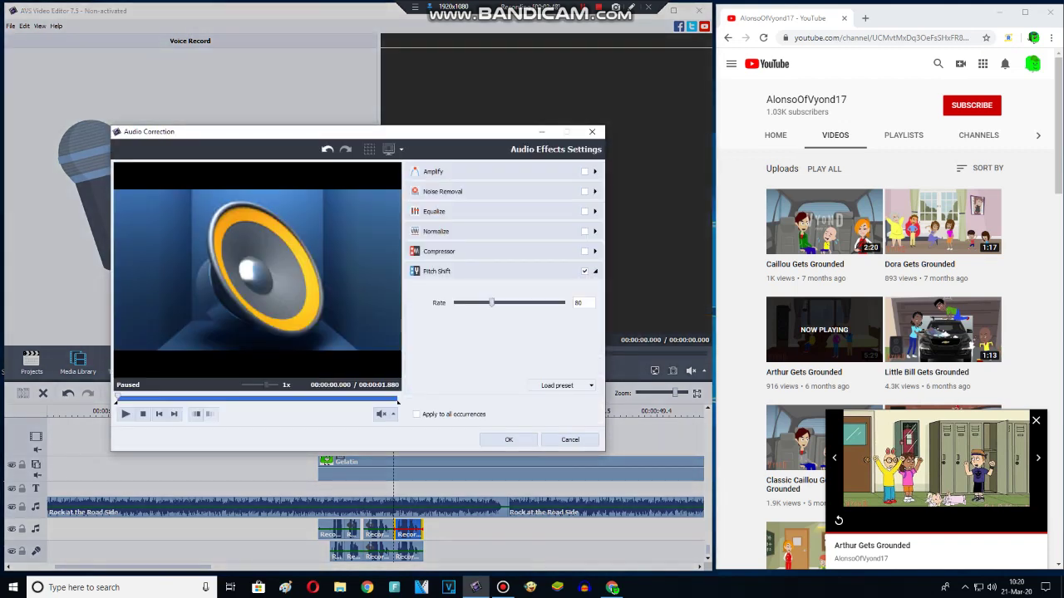
{"action": "left_click", "coordinate": [509, 440]}
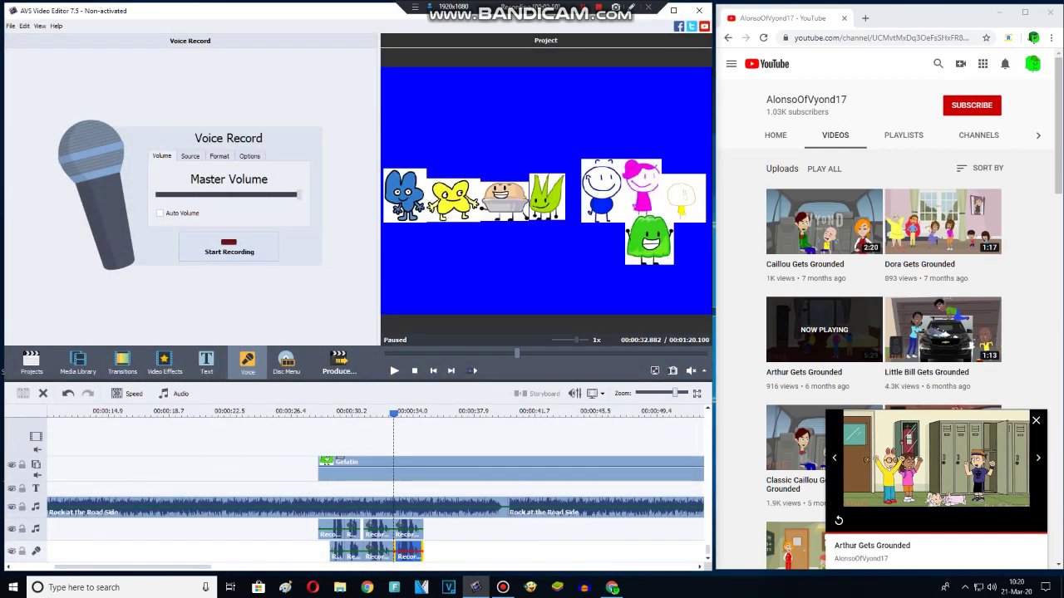
{"action": "left_click", "coordinate": [180, 393]}
{"action": "left_click", "coordinate": [557, 385]}
Step: Play the stacked voice clips from the first one with the preview sound unmuted, and stop after the last copies
{"action": "left_click", "coordinate": [337, 529]}
{"action": "left_click", "coordinate": [394, 371]}
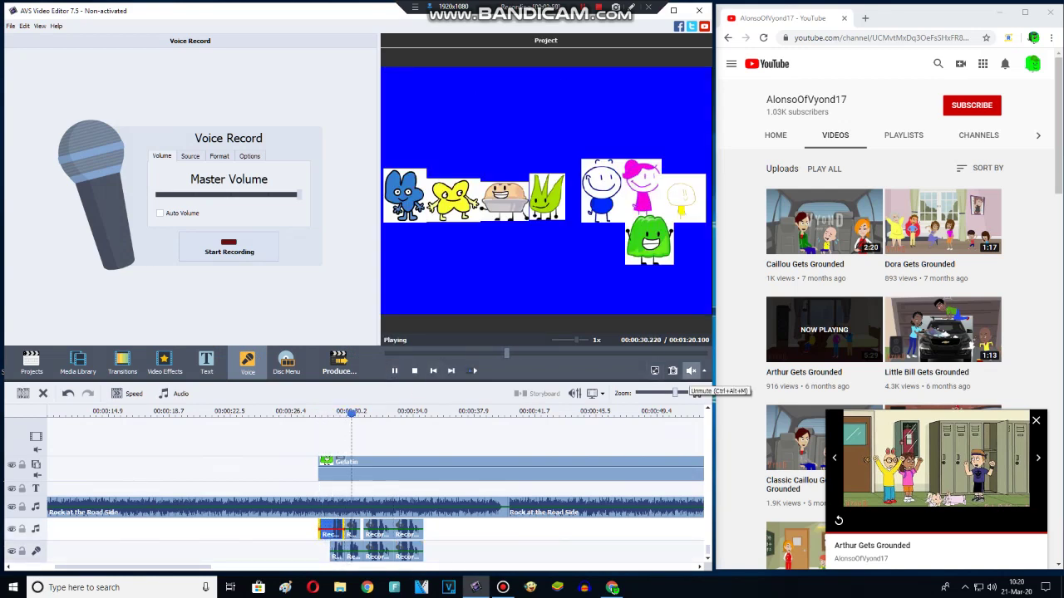
{"action": "left_click", "coordinate": [691, 370]}
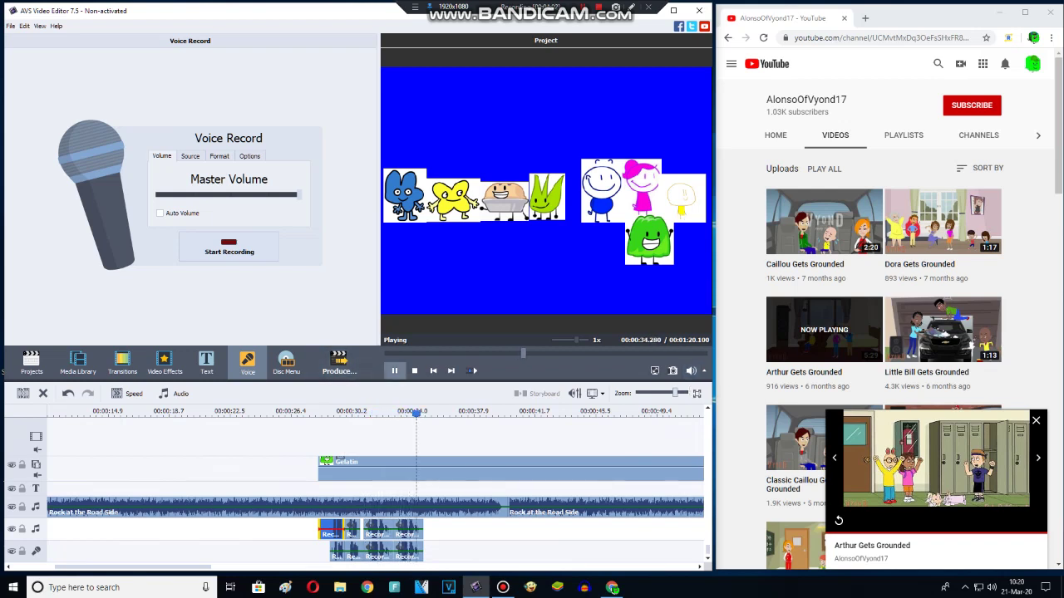
{"action": "left_click", "coordinate": [393, 371]}
Step: Record a long voice track from the project's start up to the Gelatin overlay, and apply Pitch Shift at rate 89 to it
{"action": "key", "text": "Home"}
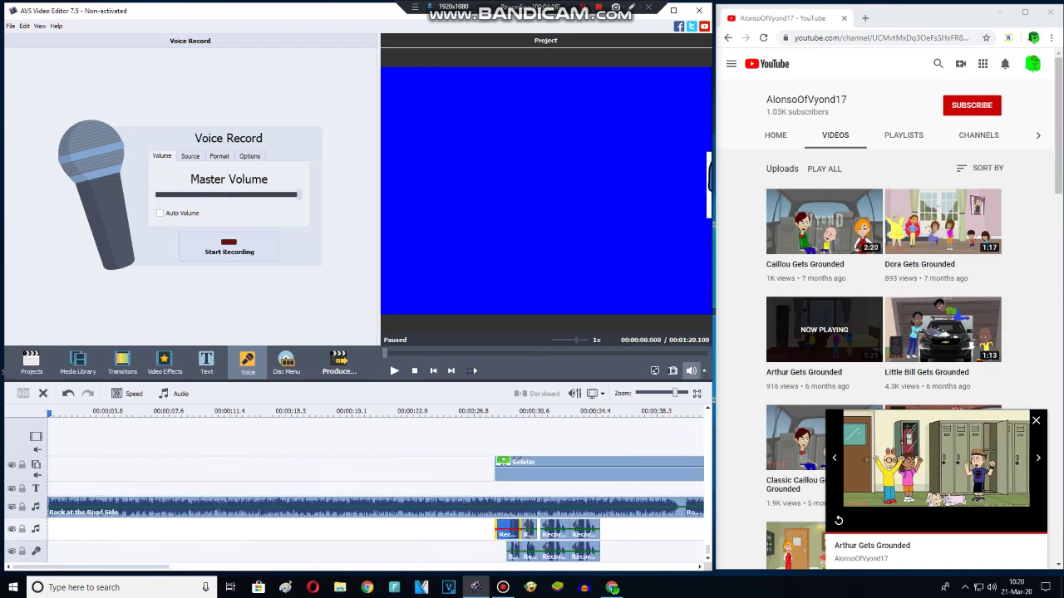
{"action": "left_click", "coordinate": [228, 247]}
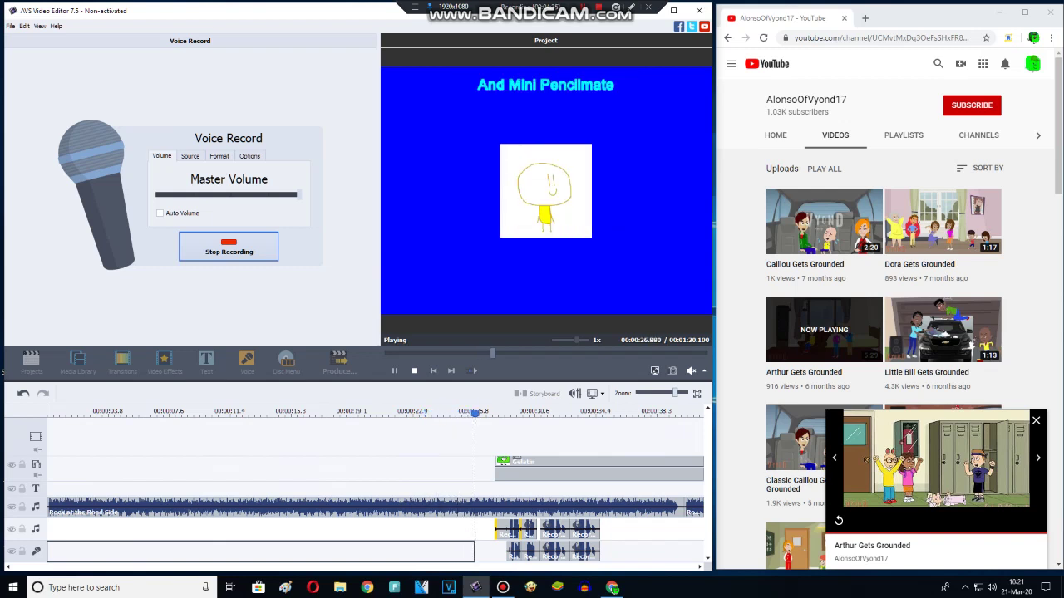
{"action": "left_click", "coordinate": [228, 246]}
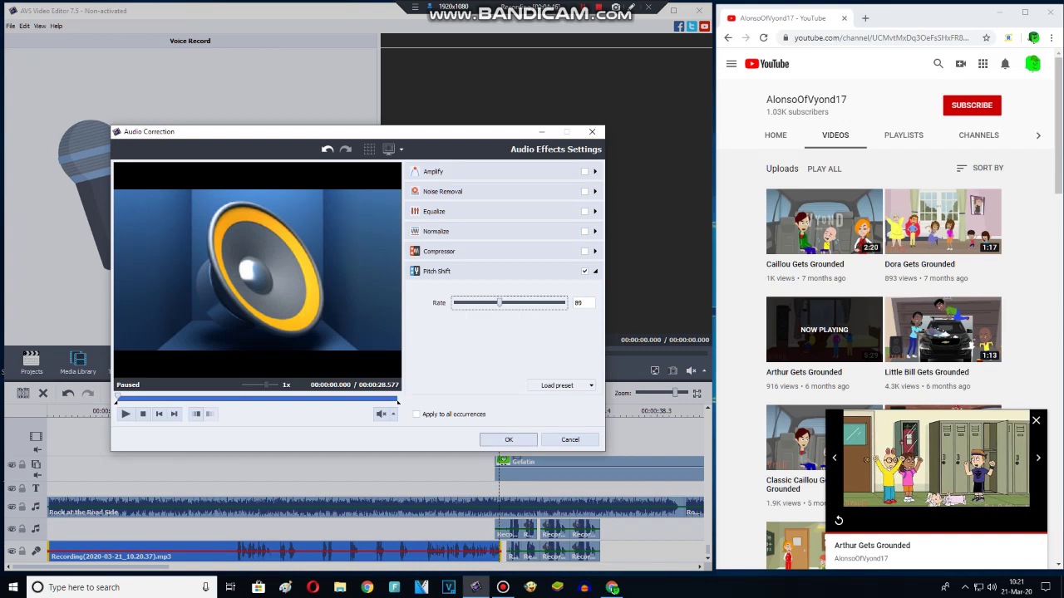
{"action": "key", "text": "Return"}
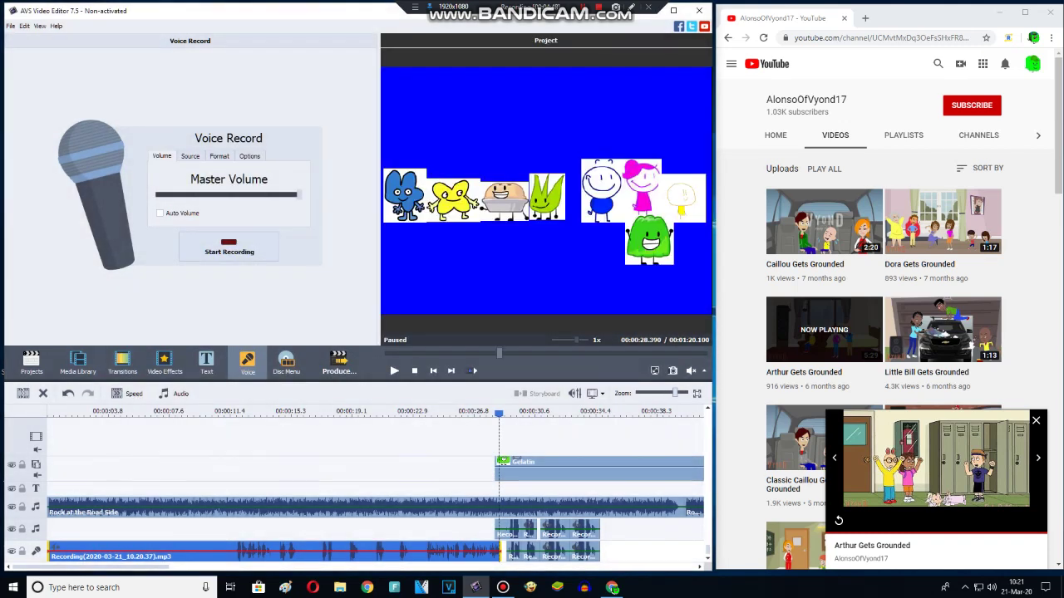
Step: Play back the long voice recording from just before its first spoken part, and pause during the X scene
{"action": "left_click", "coordinate": [204, 411]}
{"action": "key", "text": "space"}
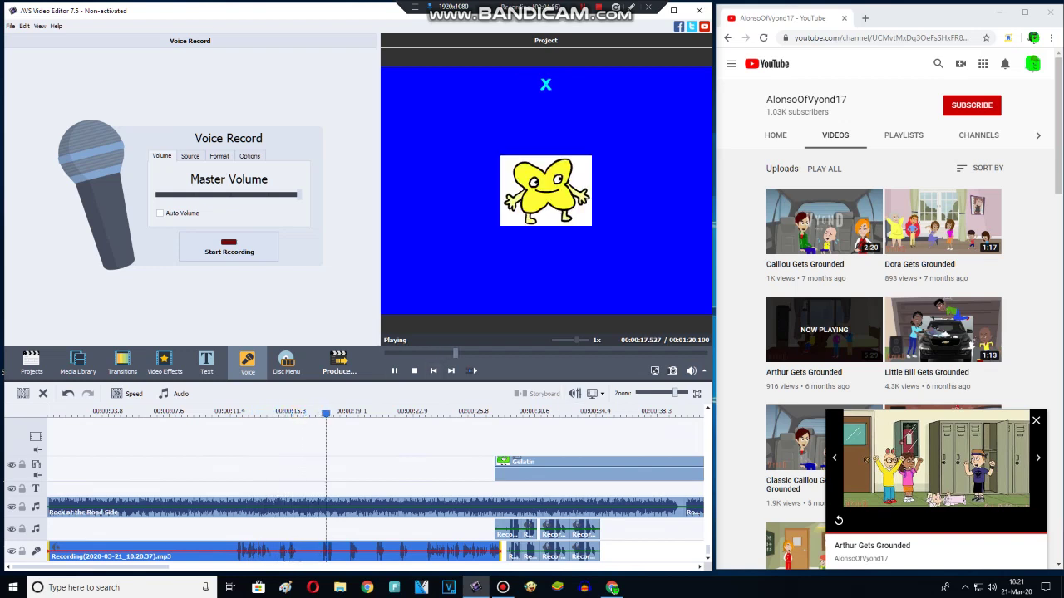
{"action": "left_click", "coordinate": [394, 371]}
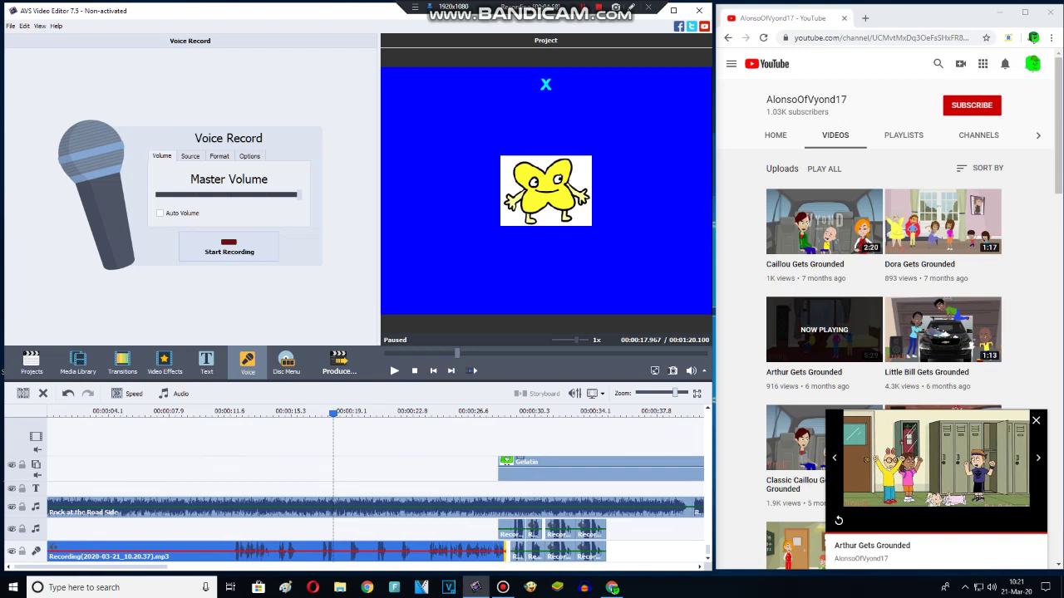
Step: Trim the Gelatin overlay so it ends with the last voice clips, at about 34.8 seconds
{"action": "left_click_drag", "start_coordinate": [332, 413], "coordinate": [606, 413]}
{"action": "left_click", "coordinate": [598, 470]}
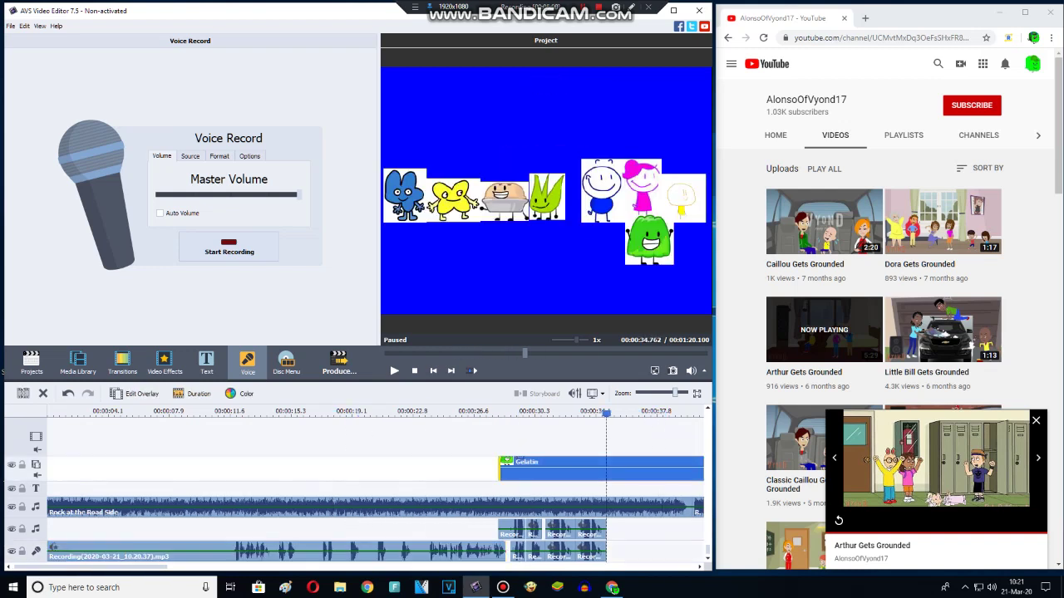
{"action": "left_click", "coordinate": [497, 413]}
{"action": "left_click_drag", "start_coordinate": [677, 394], "coordinate": [639, 393]}
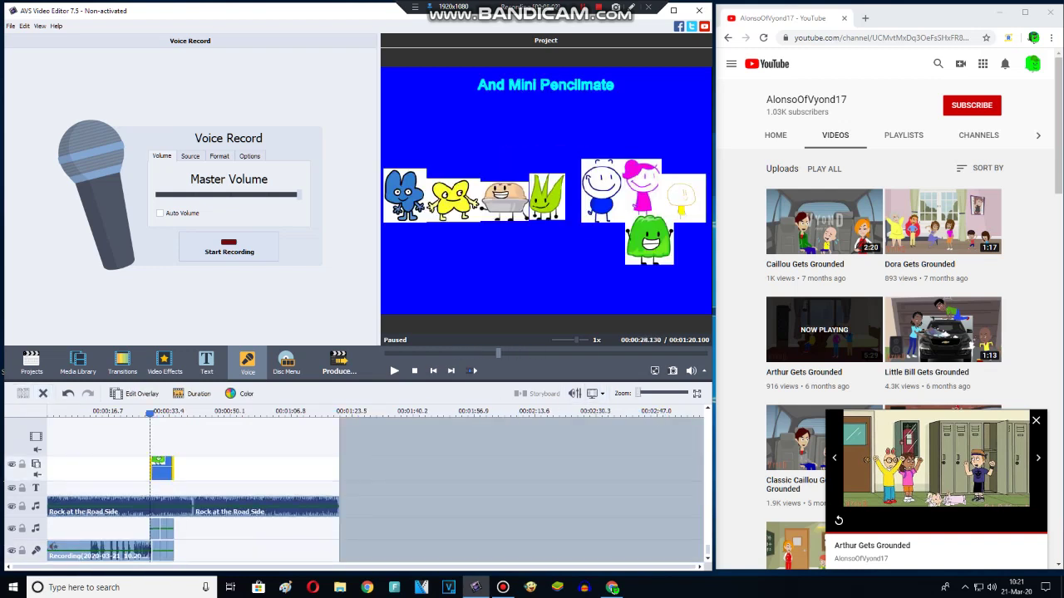
Step: Delete the second Rock at the Road Side music clip, and trim the Mini Pencilmate overlay to the end of the voice clips
{"action": "right_click", "coordinate": [283, 532]}
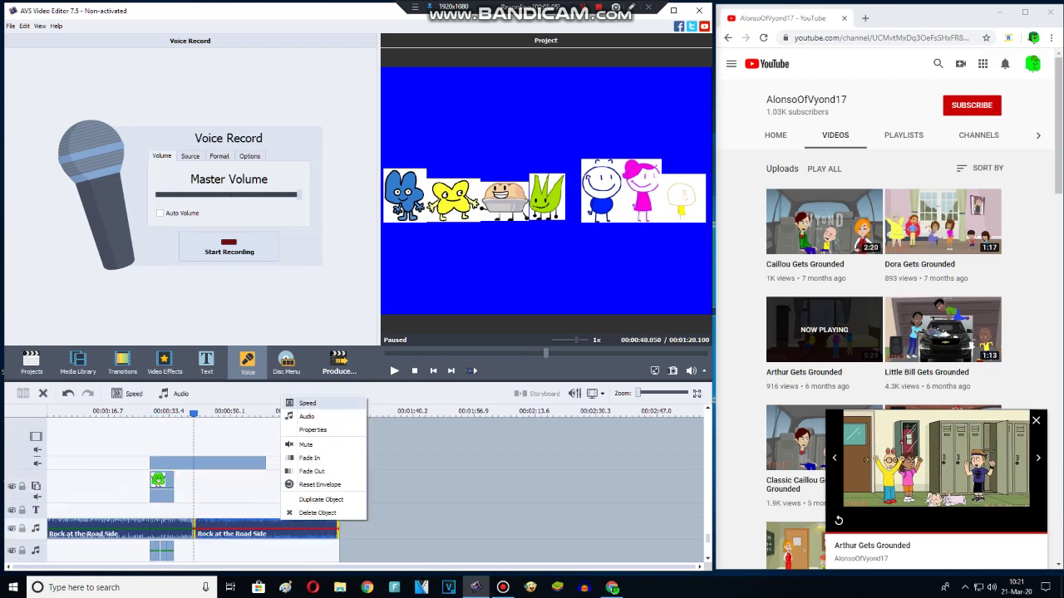
{"action": "left_click", "coordinate": [303, 513]}
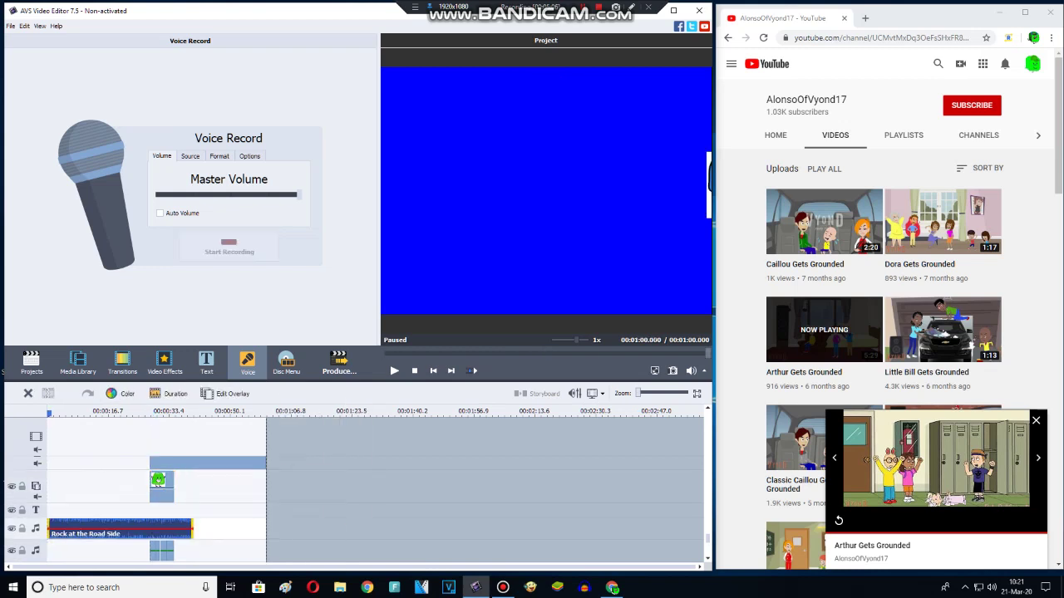
{"action": "left_click", "coordinate": [162, 463]}
{"action": "key", "text": "Delete"}
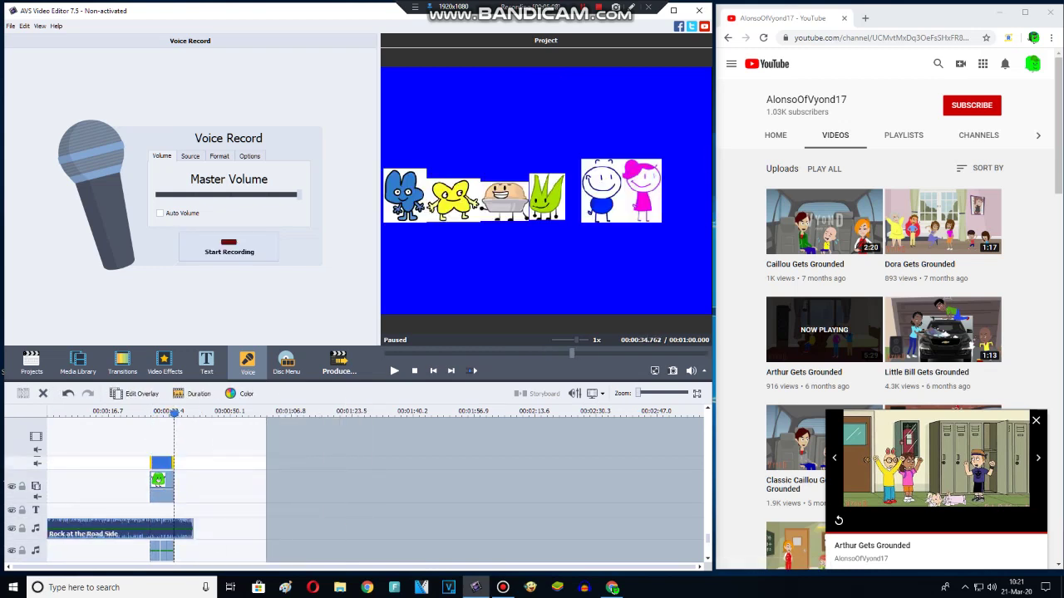
Step: Trim the Classic Pie, Grassy and Pencilmate overlays so they end with the last voice clips
{"action": "left_click", "coordinate": [208, 557]}
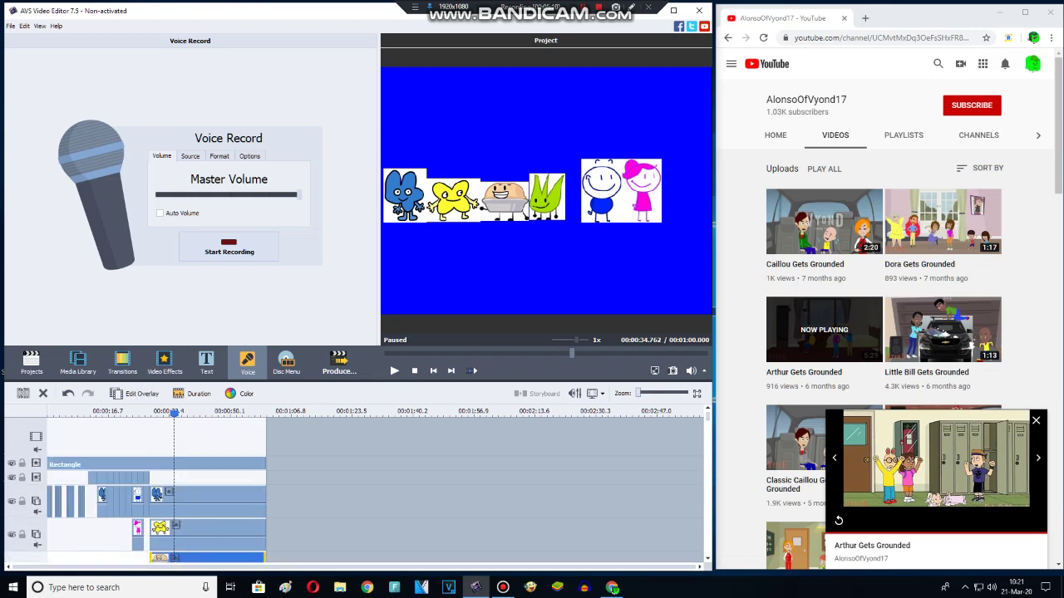
{"action": "scroll", "coordinate": [208, 507], "scroll_direction": "down", "scroll_amount": 1}
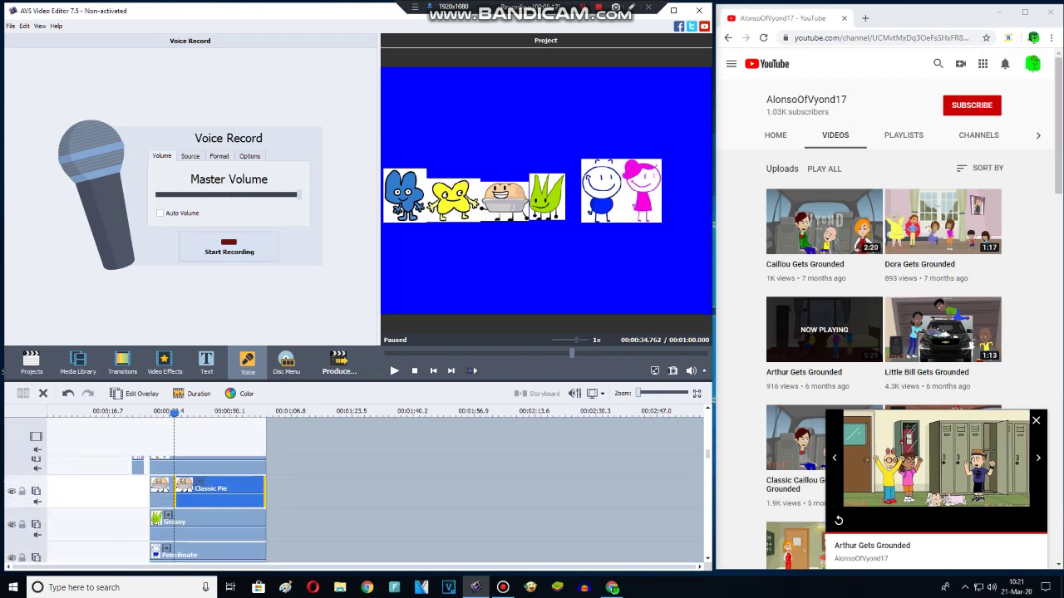
{"action": "left_click", "coordinate": [208, 521]}
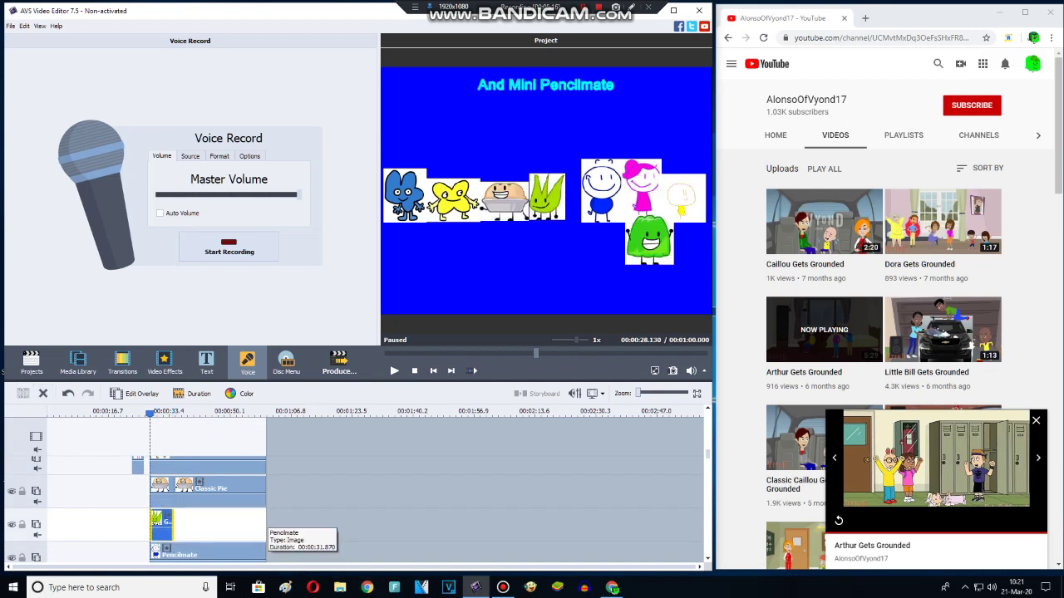
{"action": "left_click_drag", "start_coordinate": [265, 552], "coordinate": [173, 553]}
{"action": "right_click", "coordinate": [176, 489]}
{"action": "left_click", "coordinate": [208, 465]}
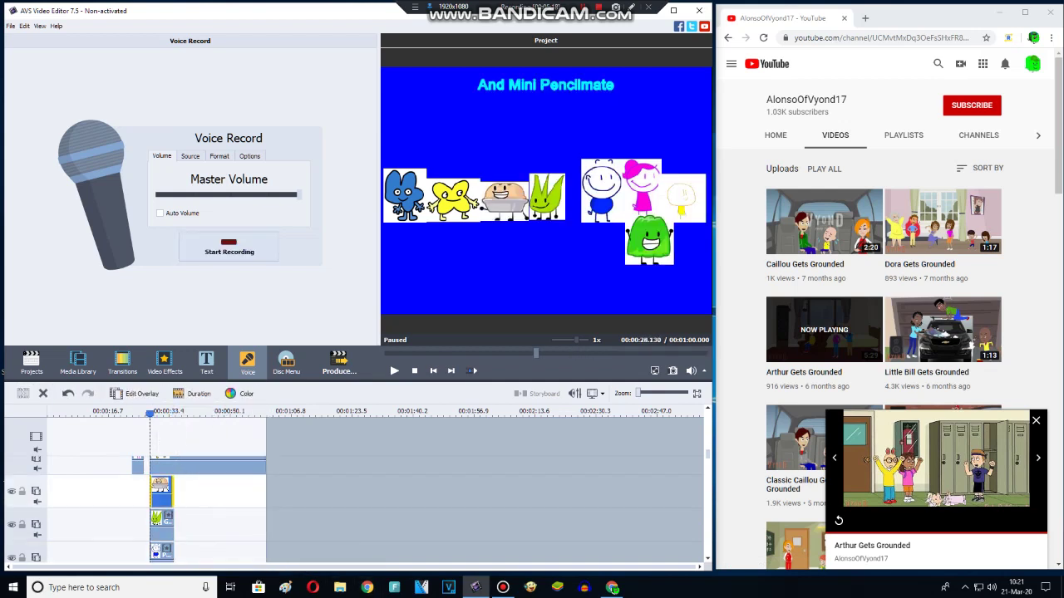
Step: Trim the X, Four and Pencilmiss overlays to the same end point as the other characters
{"action": "left_click", "coordinate": [259, 465]}
{"action": "left_click_drag", "start_coordinate": [262, 465], "coordinate": [173, 467]}
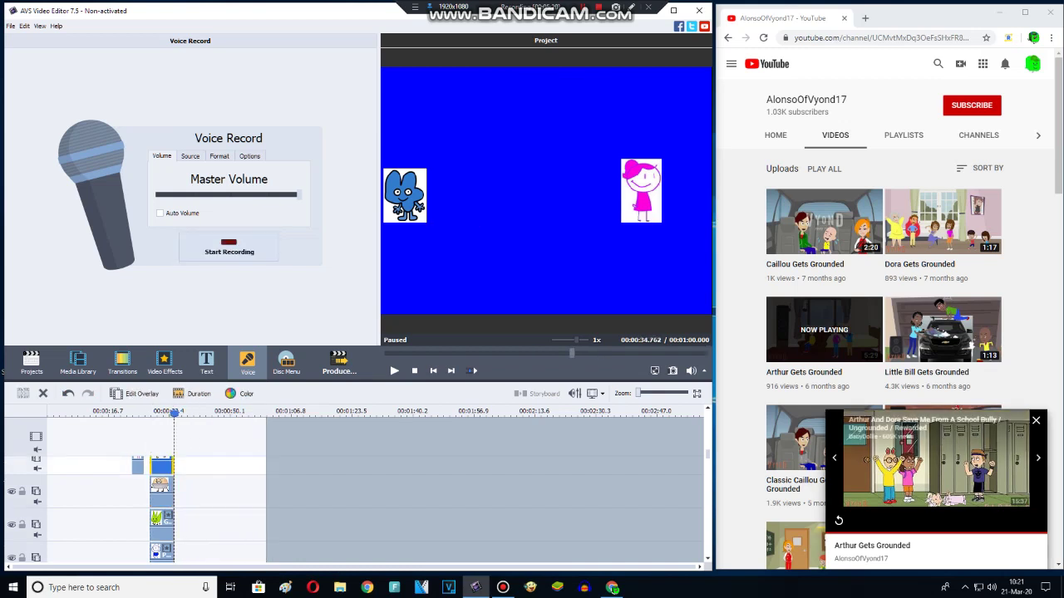
{"action": "scroll", "coordinate": [133, 498], "scroll_direction": "up", "scroll_amount": 2}
{"action": "key", "text": "ctrl+z"}
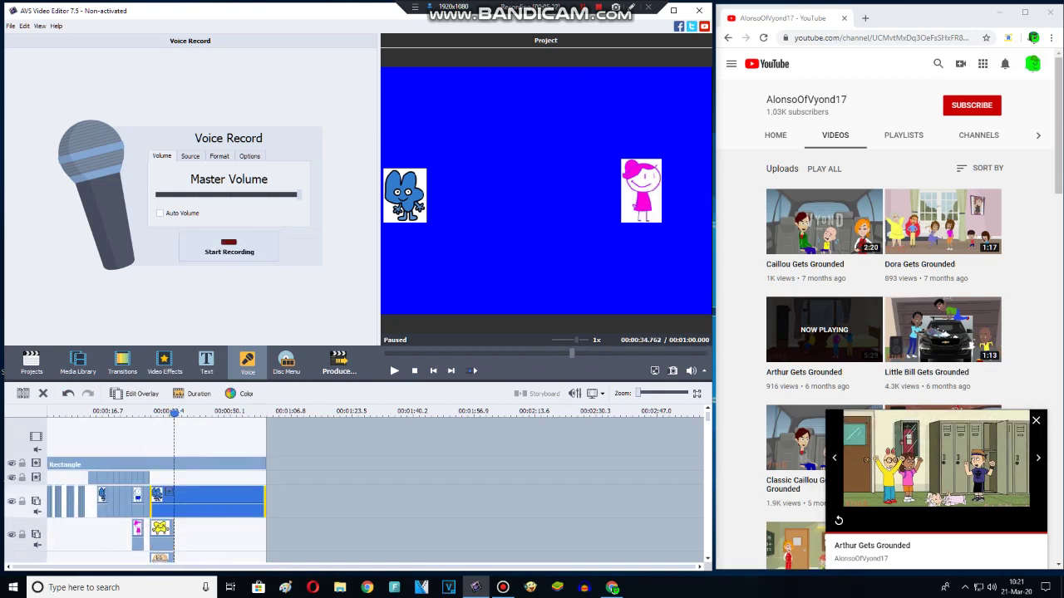
{"action": "key", "text": "ctrl+z"}
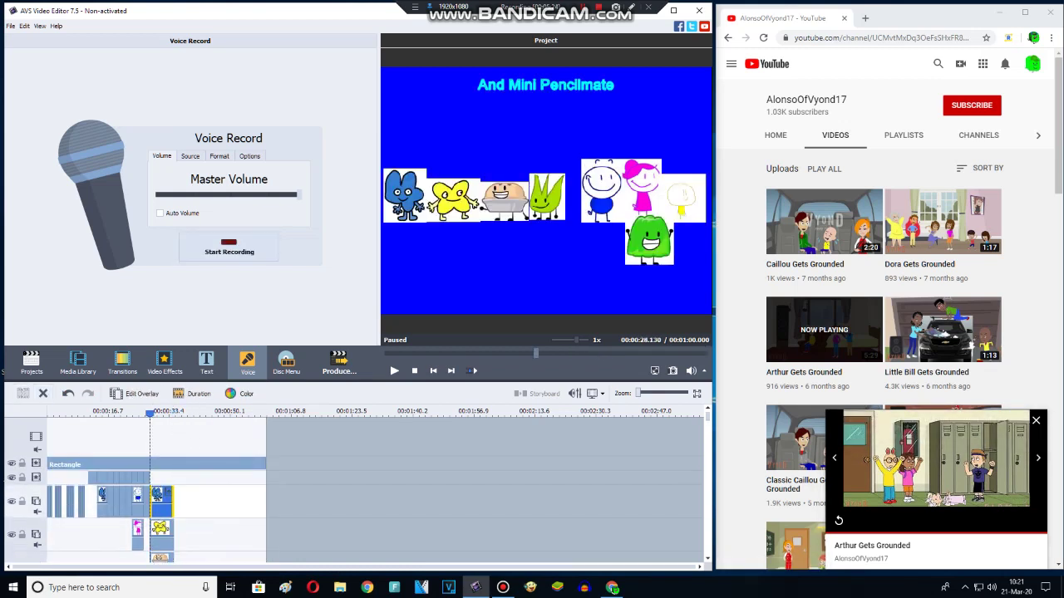
{"action": "scroll", "coordinate": [150, 499], "scroll_direction": "down", "scroll_amount": 2}
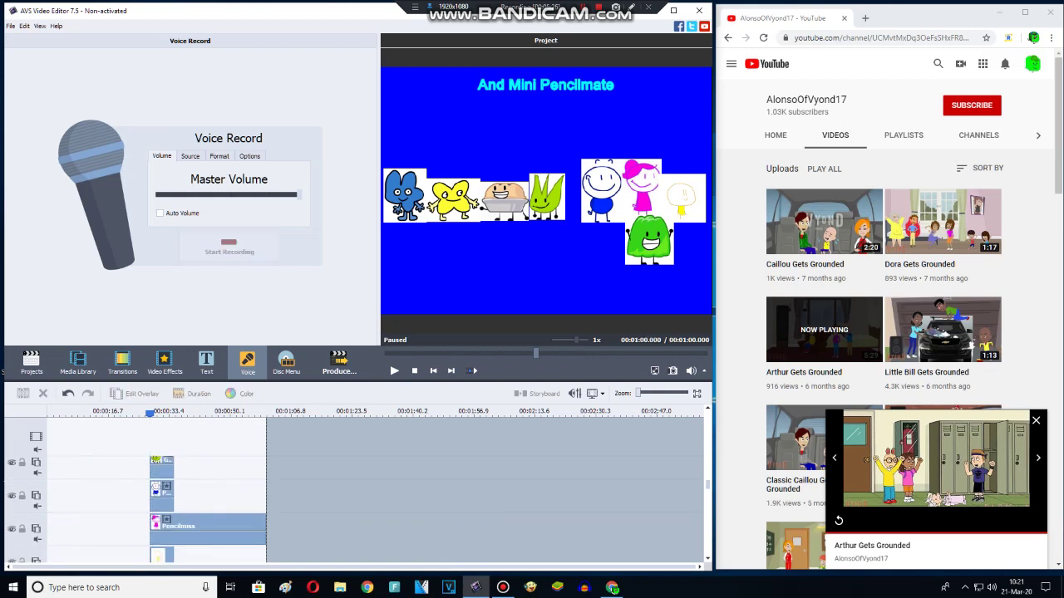
{"action": "left_click_drag", "start_coordinate": [266, 528], "coordinate": [173, 528]}
Step: Record a voice line of about 1.8 seconds after the group scene, and trim the music to end with it
{"action": "left_click", "coordinate": [230, 247]}
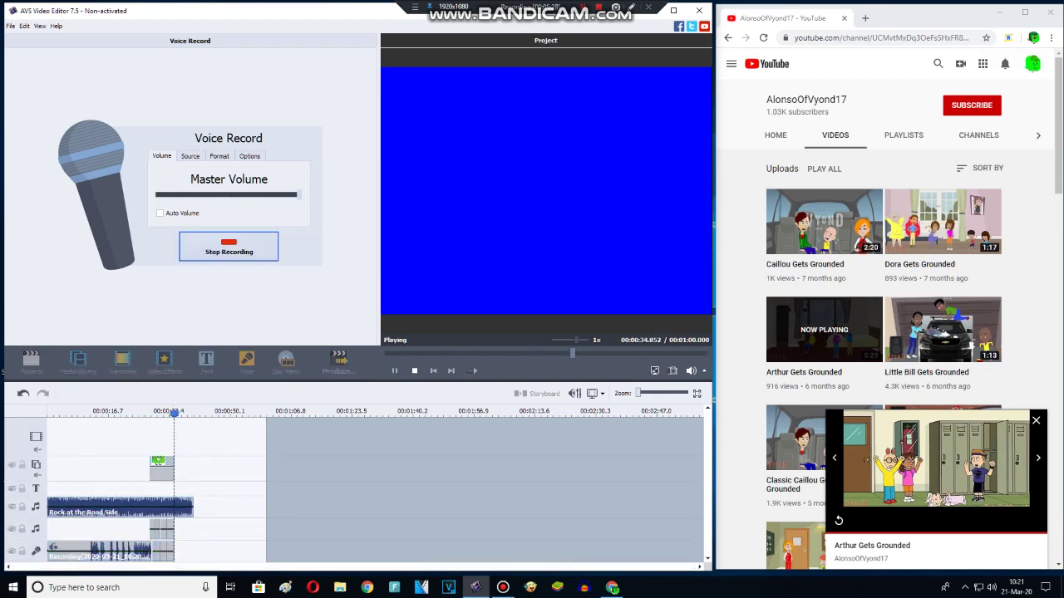
{"action": "left_click", "coordinate": [229, 246]}
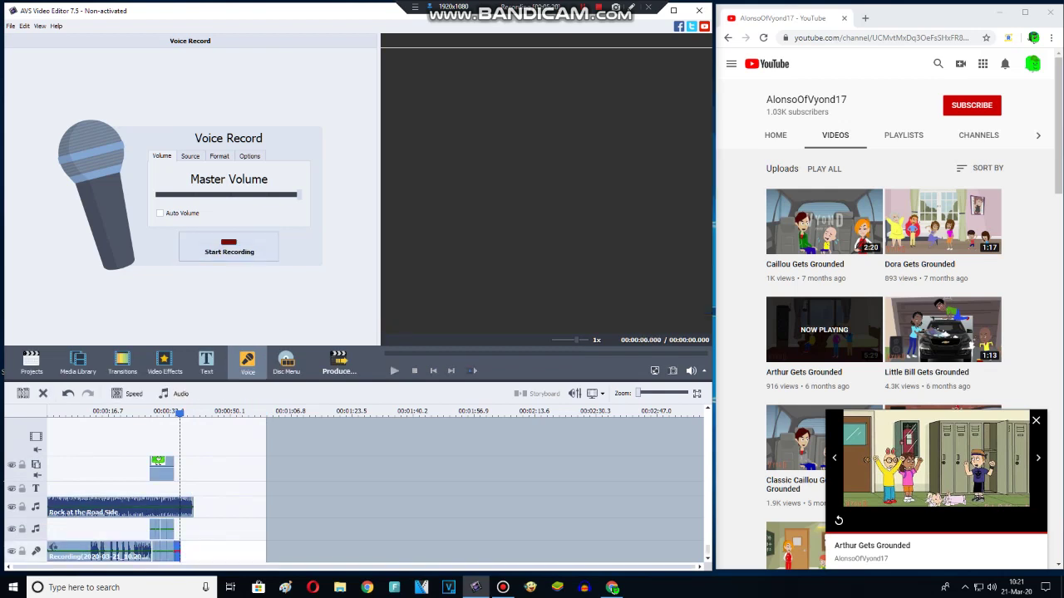
{"action": "left_click_drag", "start_coordinate": [192, 507], "coordinate": [180, 507]}
Step: Apply Pitch Shift at rate 90 to the newly recorded last voice line
{"action": "left_click", "coordinate": [176, 551]}
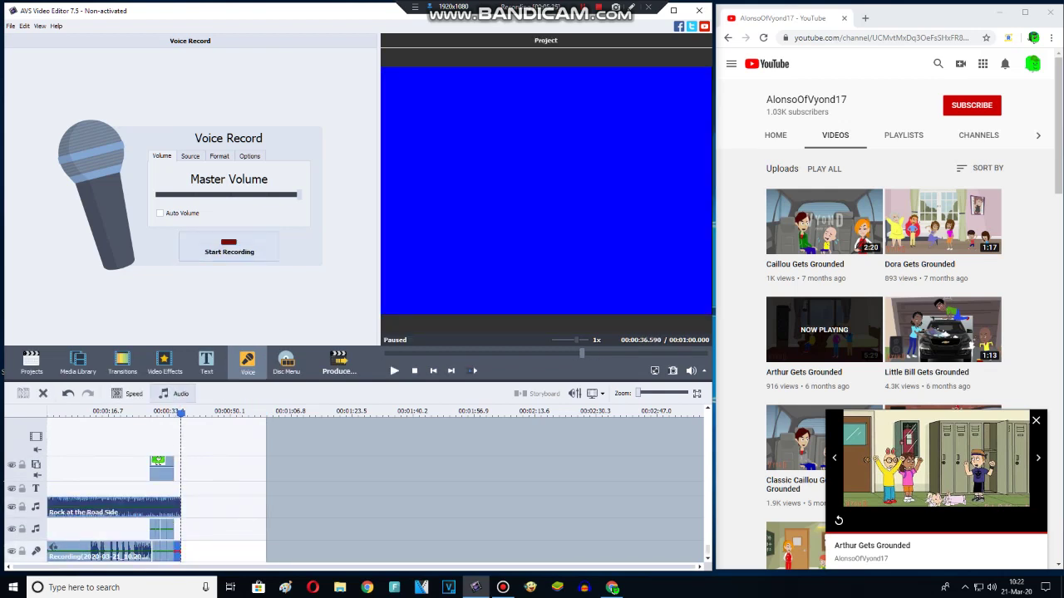
{"action": "left_click", "coordinate": [176, 393]}
{"action": "left_click", "coordinate": [436, 271]}
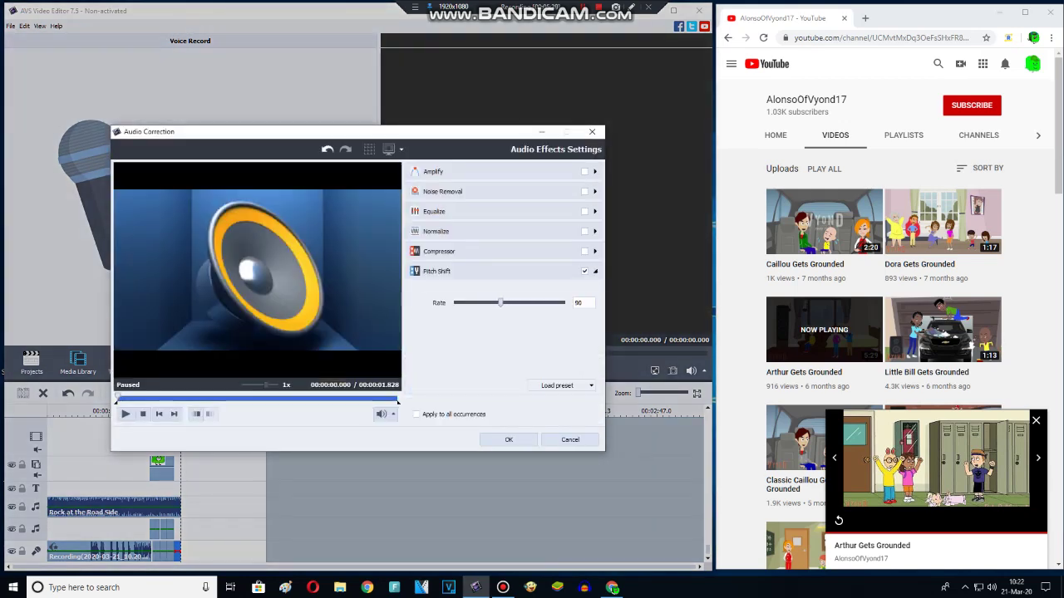
{"action": "key", "text": "Return"}
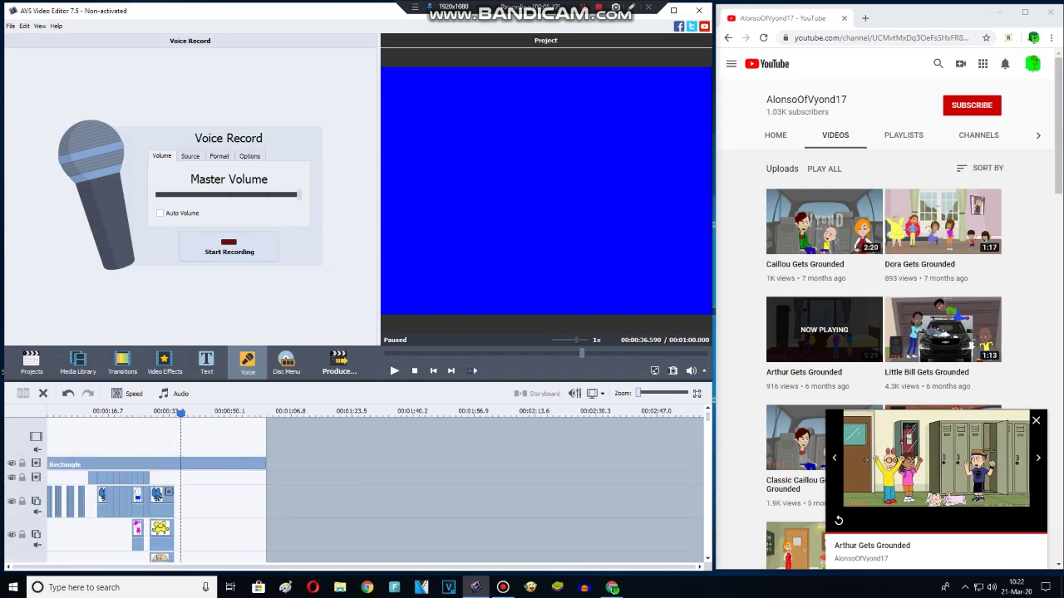
Step: Shorten the blue Rectangle background so it ends with the last voice line, at about 36.6 seconds
{"action": "left_click", "coordinate": [170, 463]}
{"action": "left_click_drag", "start_coordinate": [264, 463], "coordinate": [180, 464]}
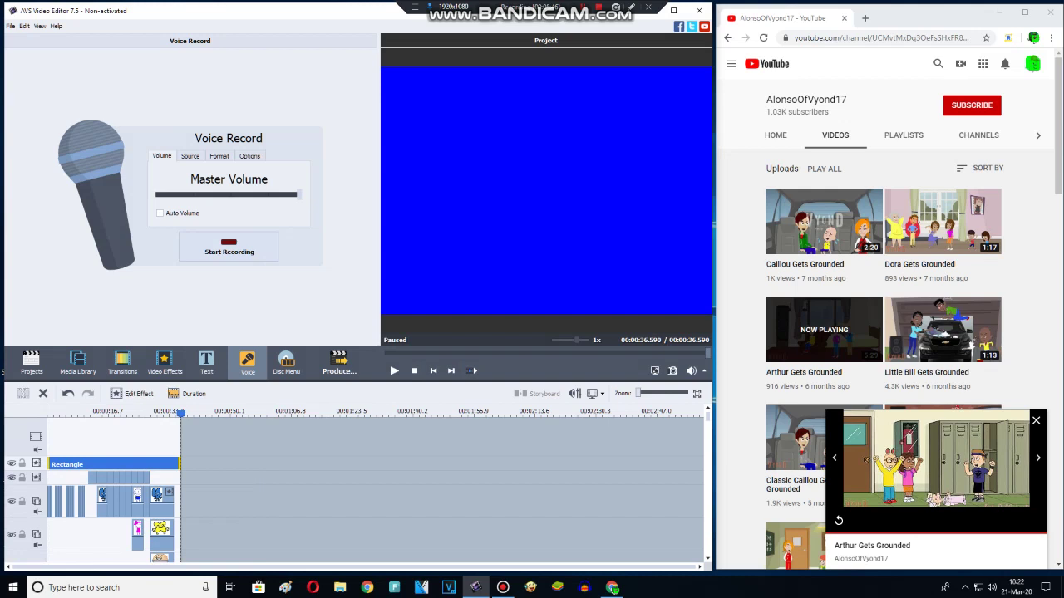
{"action": "left_click", "coordinate": [177, 411]}
Step: Duplicate the first writing text effect and fit the copy over the last voice line at the project's end
{"action": "right_click", "coordinate": [92, 479]}
{"action": "left_click", "coordinate": [131, 544]}
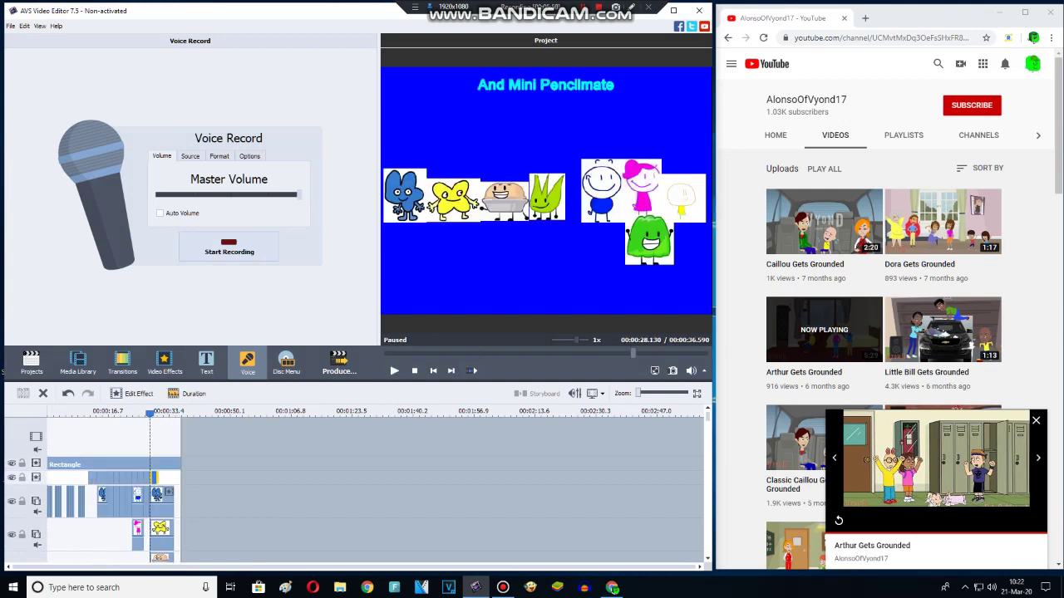
{"action": "left_click", "coordinate": [170, 477]}
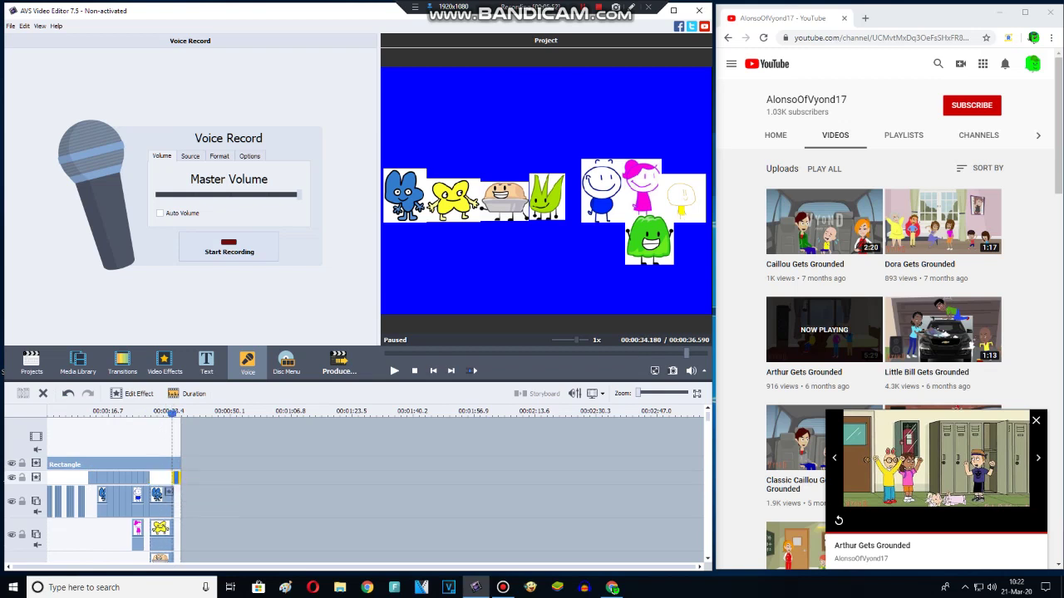
{"action": "left_click", "coordinate": [174, 478]}
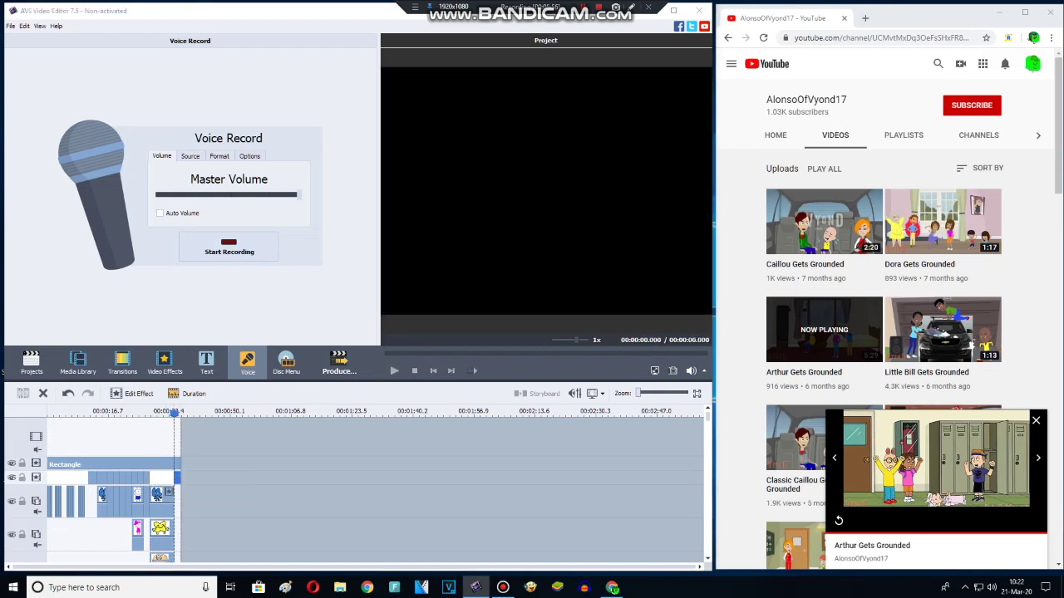
Step: Set the copied writing text effect's text to "Enjoy The Show!"
{"action": "double_click", "coordinate": [174, 478]}
{"action": "key", "text": "ctrl+a"}
{"action": "type", "text": "E"}
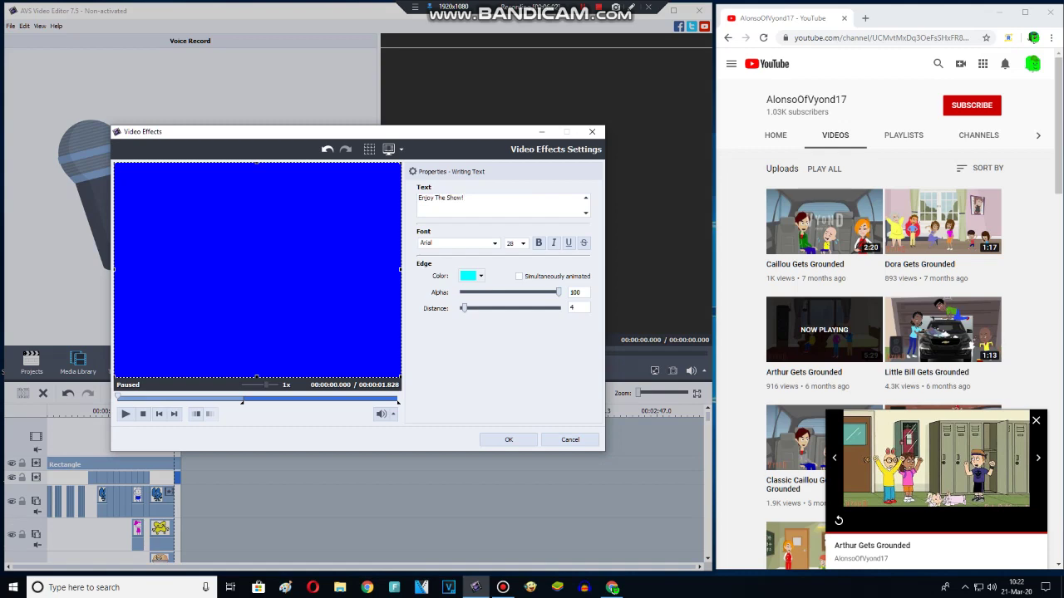
{"action": "key", "text": "Return"}
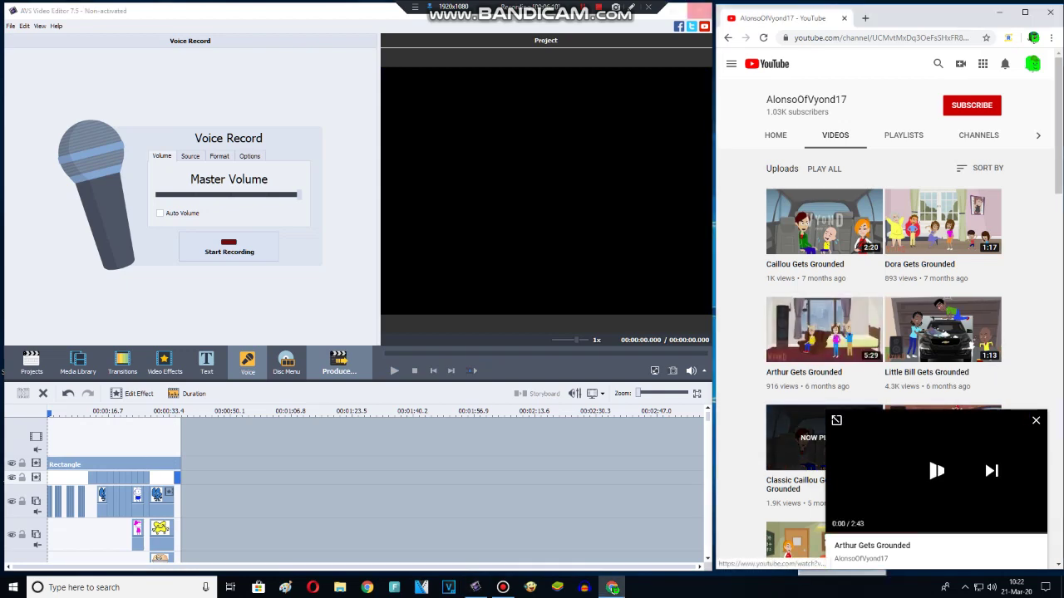
Step: Set up production of the project as a video file in WMV format, choosing an output profile
{"action": "left_click", "coordinate": [339, 363]}
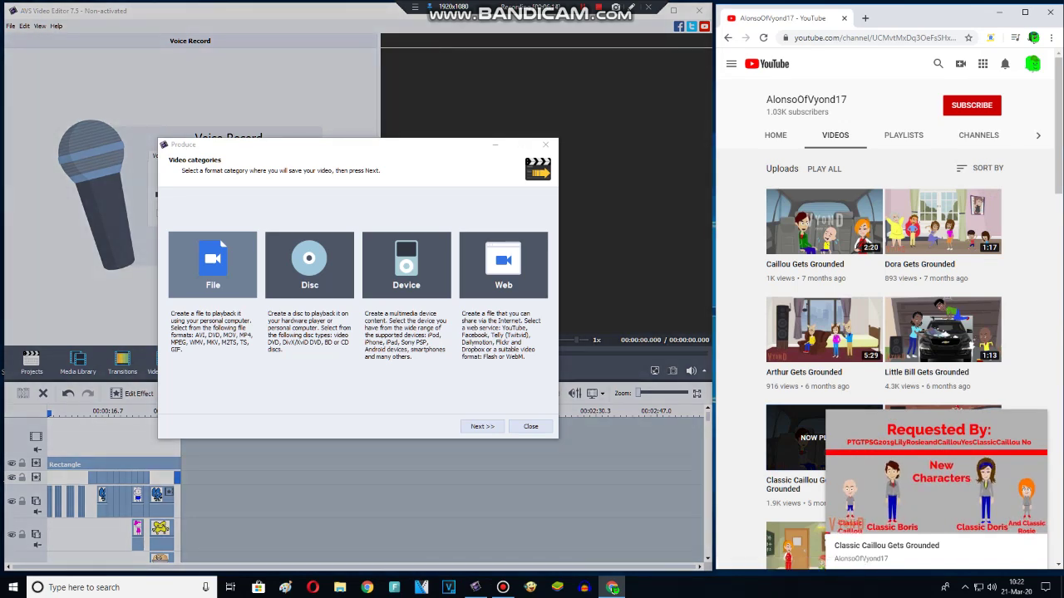
{"action": "left_click", "coordinate": [482, 426]}
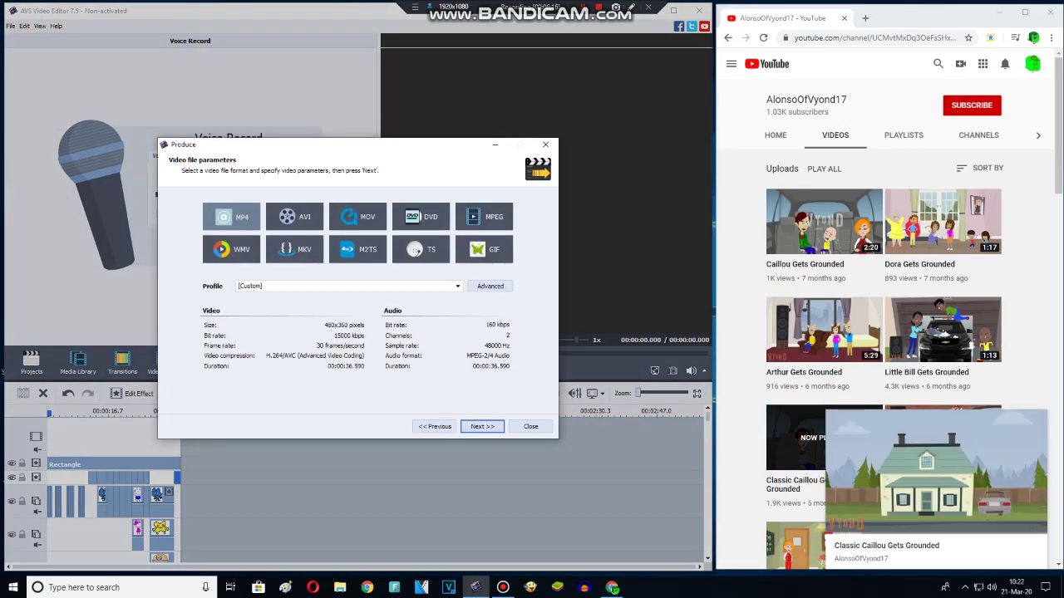
{"action": "left_click", "coordinate": [231, 249]}
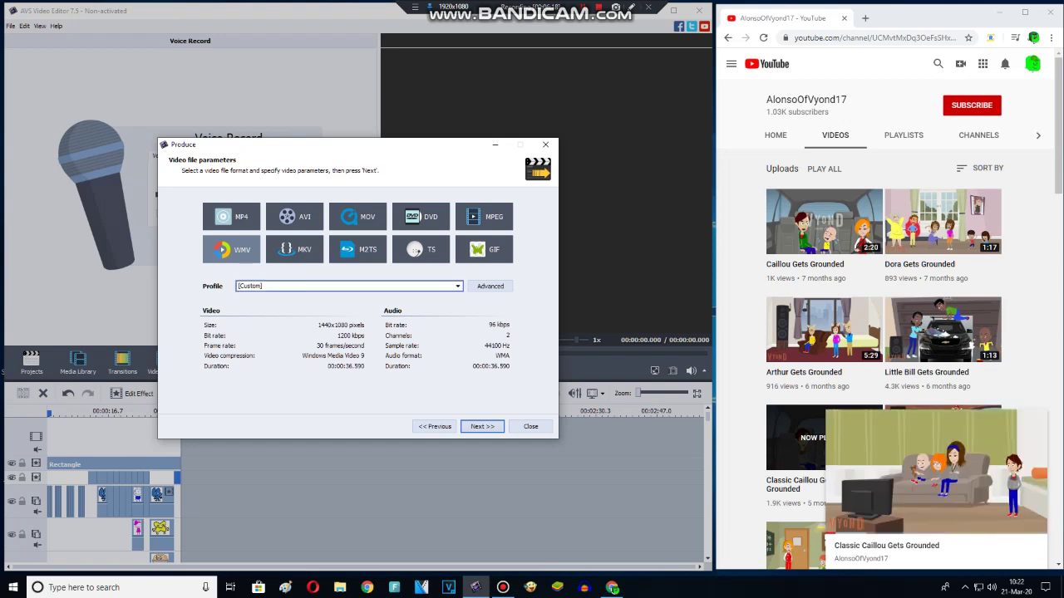
{"action": "left_click", "coordinate": [457, 286]}
{"action": "left_click", "coordinate": [332, 367]}
{"action": "left_click", "coordinate": [482, 426]}
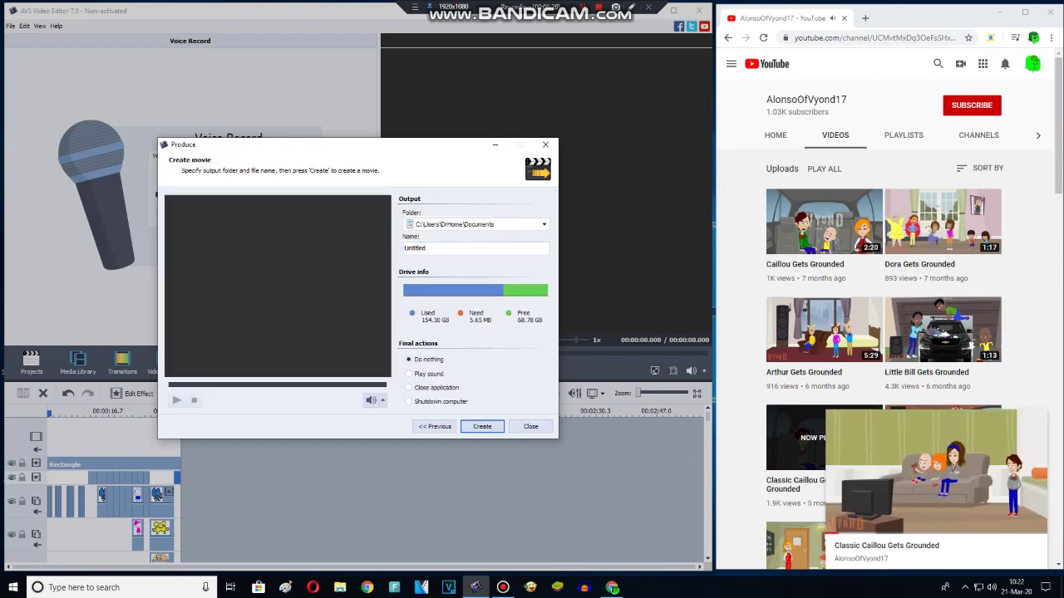
Step: Name the output "Four, X, Pie And Grassy Gets Grounded Intro" and create the movie in the Documents folder
{"action": "key", "text": "Tab"}
{"action": "key", "text": "Tab"}
{"action": "type", "text": "x"}
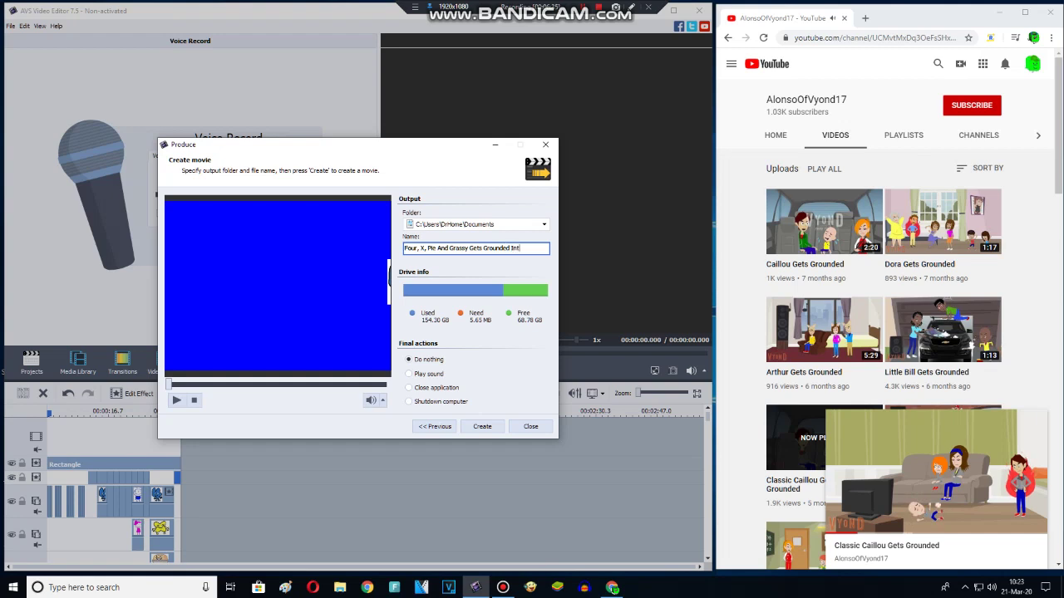
{"action": "key", "text": "Return"}
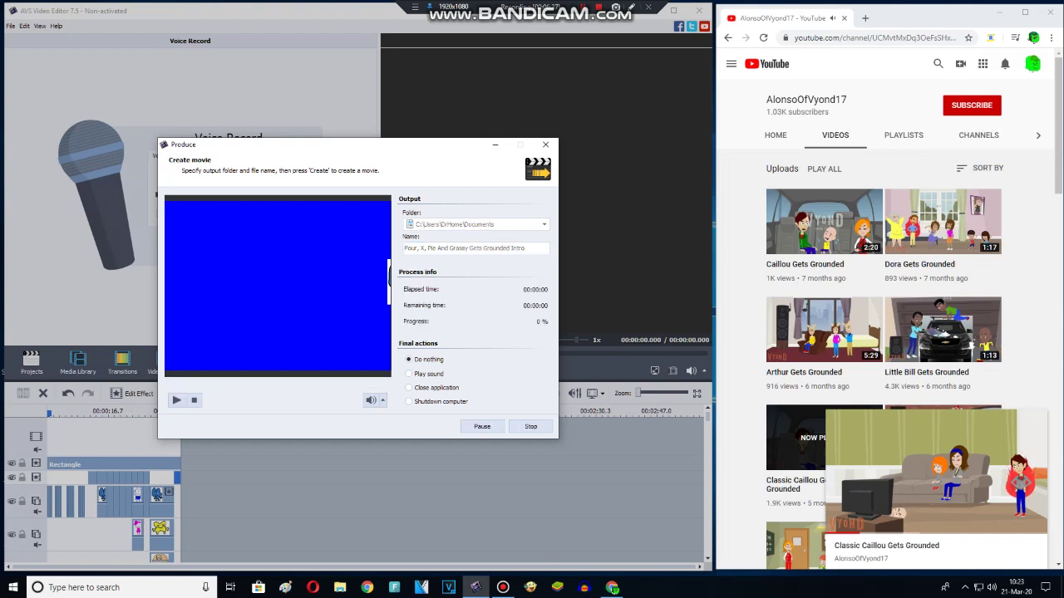
{"action": "key", "text": "Return"}
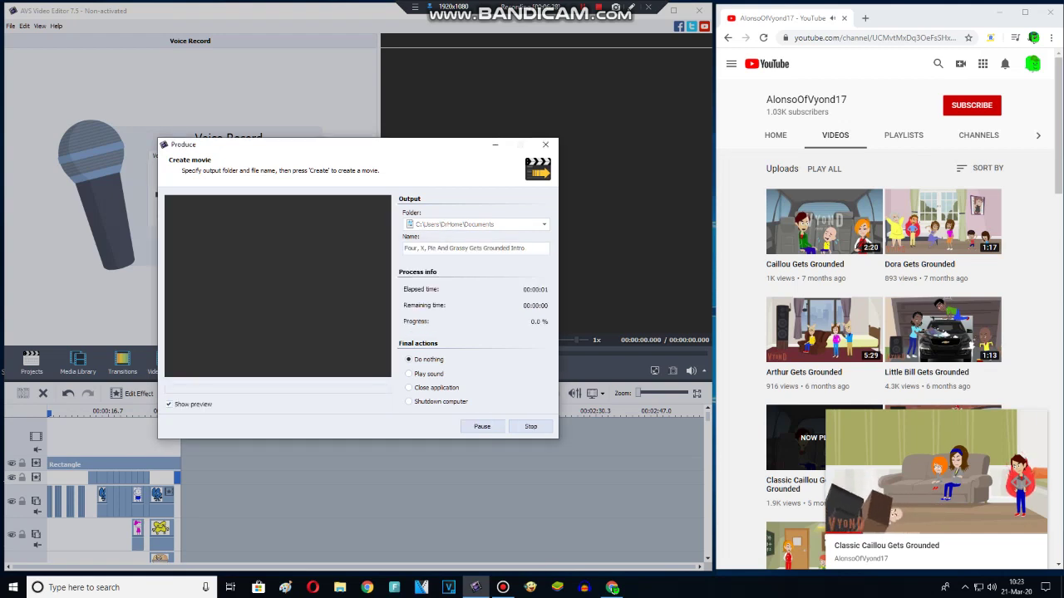